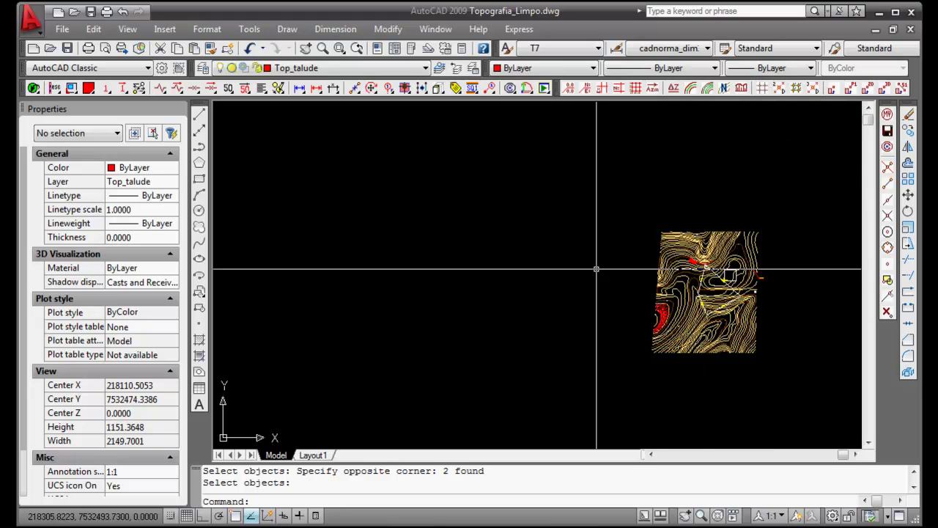
Create a coordinate grid with 5-unit spacing, about 65 by 70 units, in the empty area beside the contour map.
middle_drag(725, 168, 706, 184)
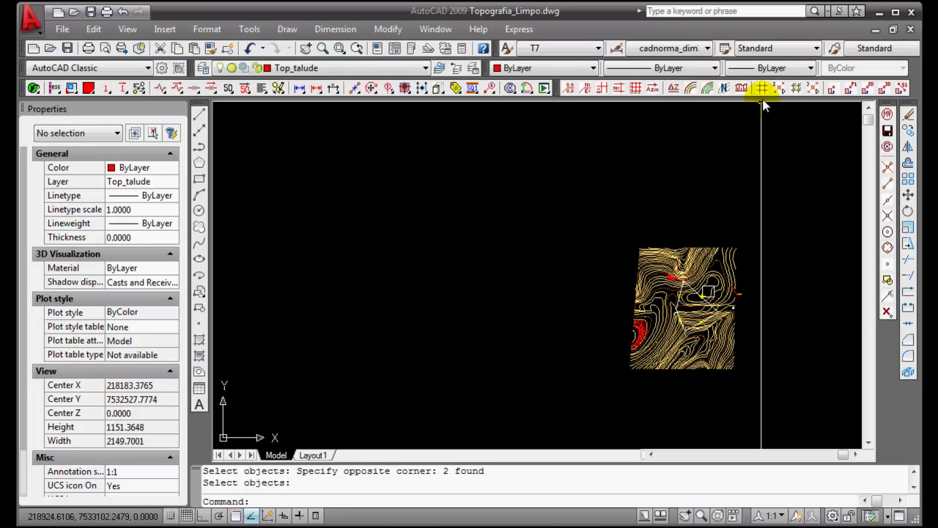
click(635, 89)
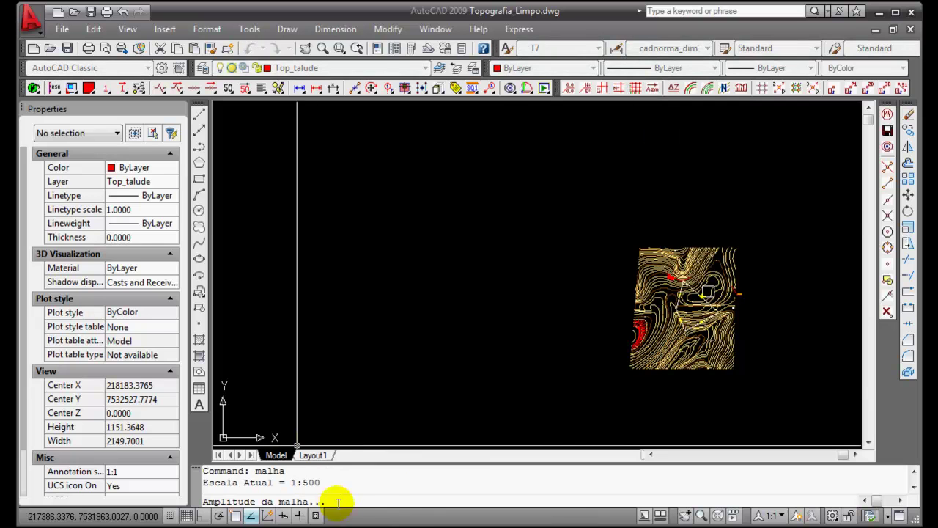
text(5)
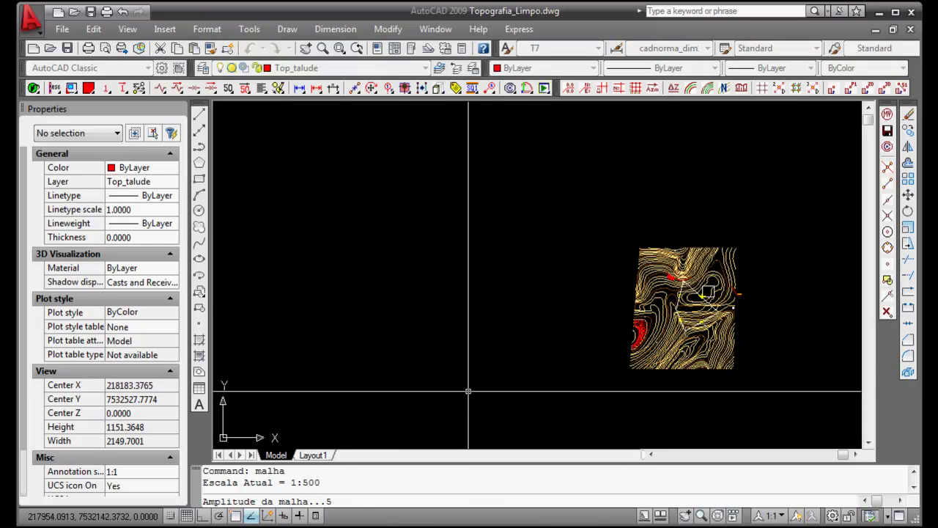
key(Return)
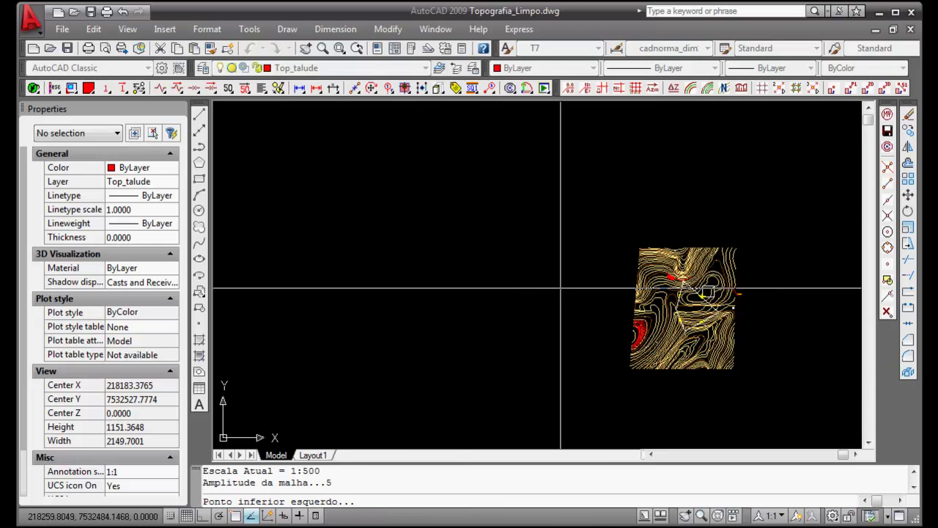
scroll(561, 287, up, 3)
click(469, 308)
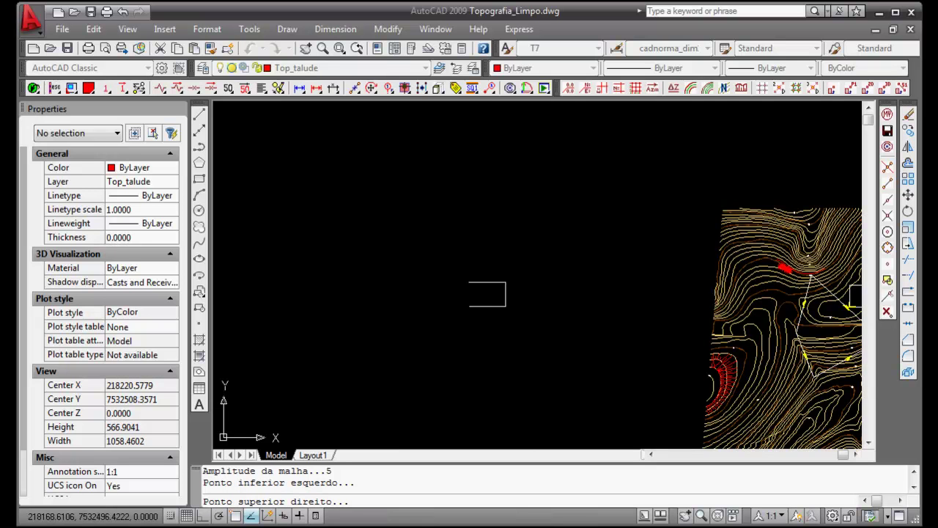
click(506, 269)
mouse_move(571, 247)
middle_down()
mouse_move(514, 263)
mouse_move(479, 285)
mouse_move(477, 247)
mouse_move(465, 282)
middle_up()
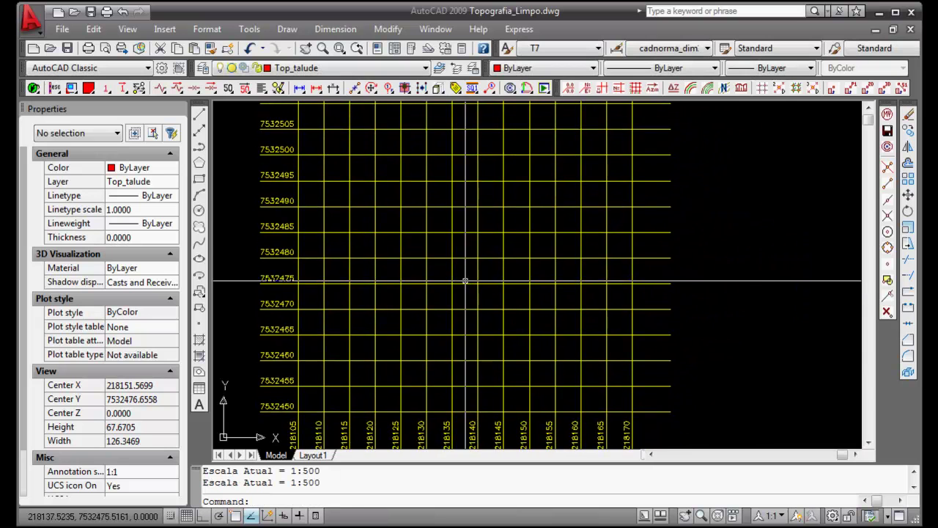
Place a level point with elevation 34.28 at the grid's lower-left intersection, using intersection snap.
click(762, 88)
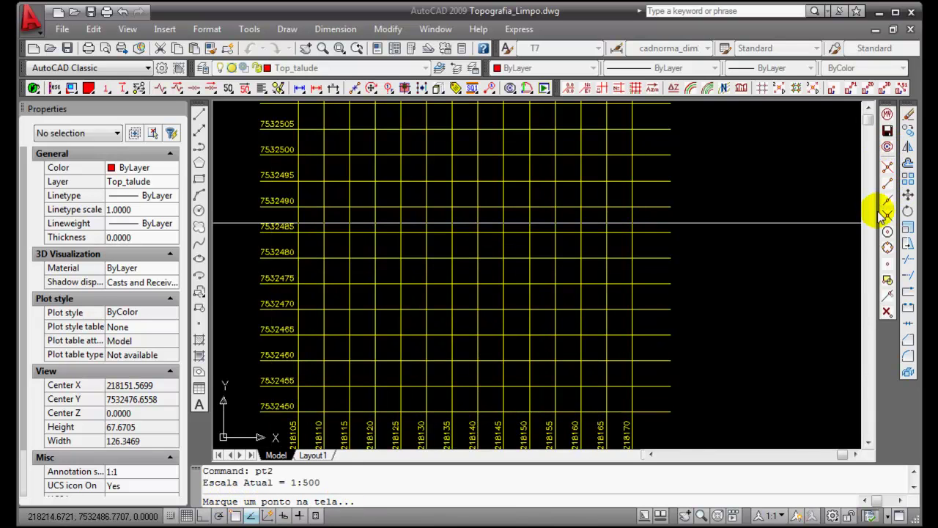
click(888, 217)
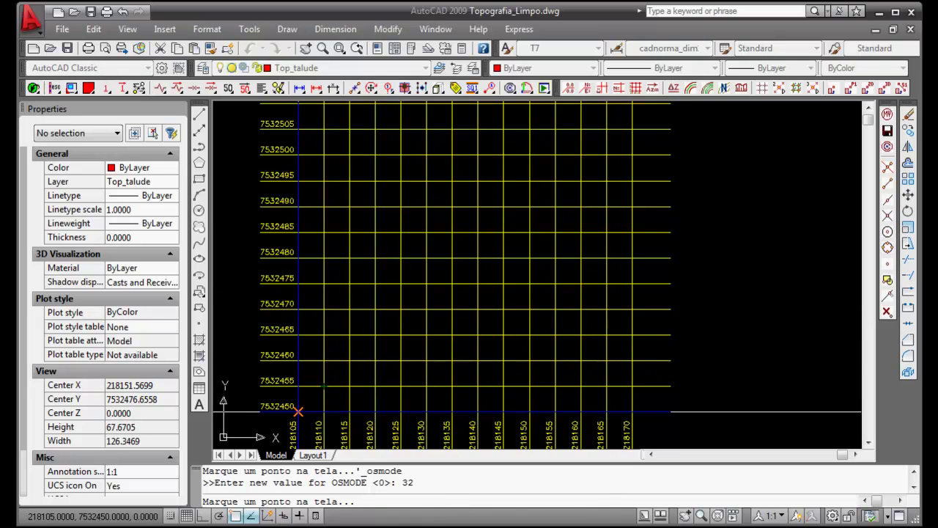
click(298, 412)
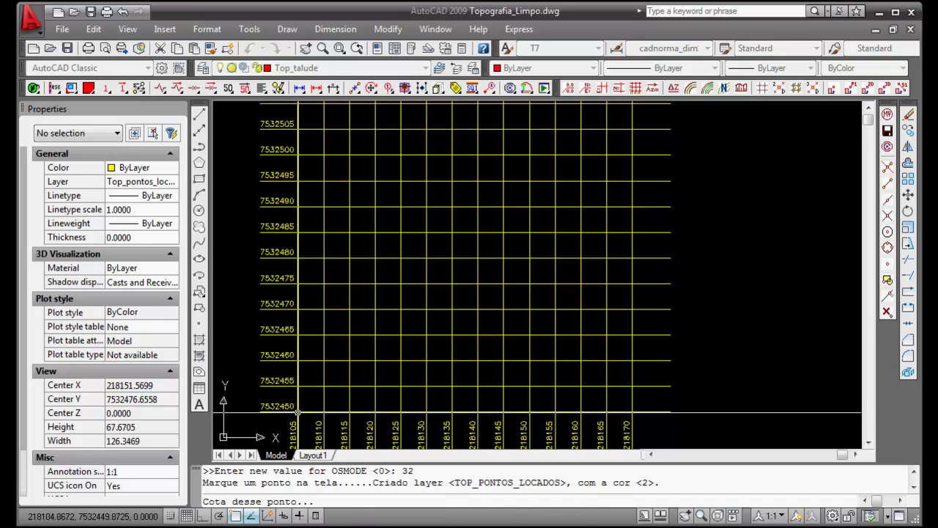
text(34.28)
key(Return)
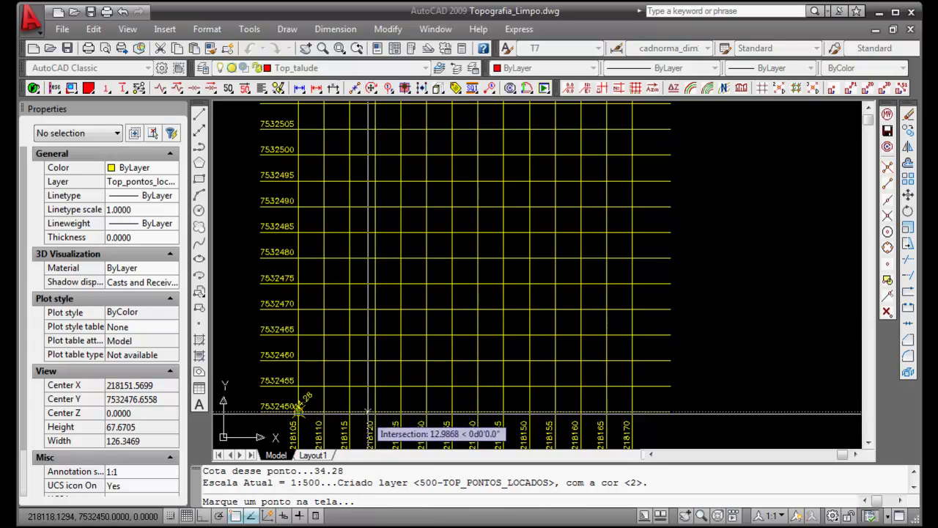
scroll(315, 407, up, 4)
key(Escape)
scroll(469, 342, down, 6)
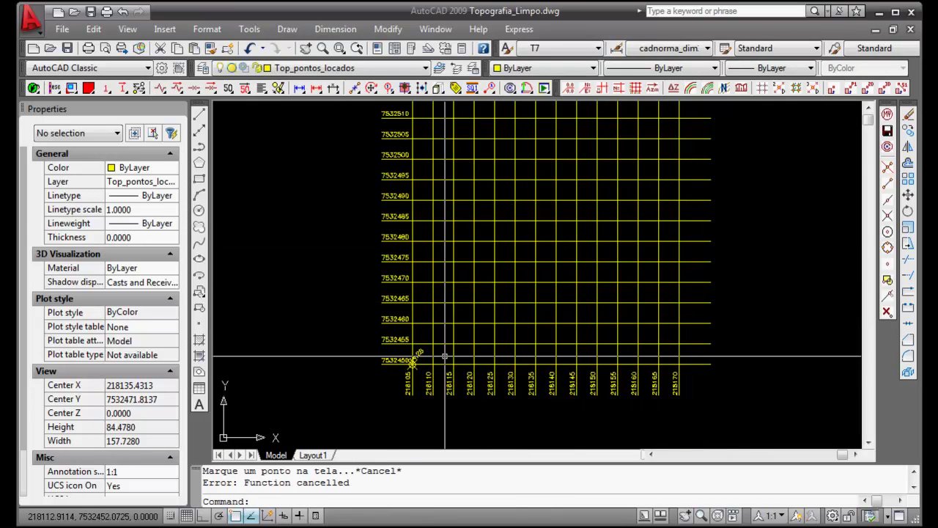
Set the model scale to 1:100 with the esc command.
text(esc)
key(Return)
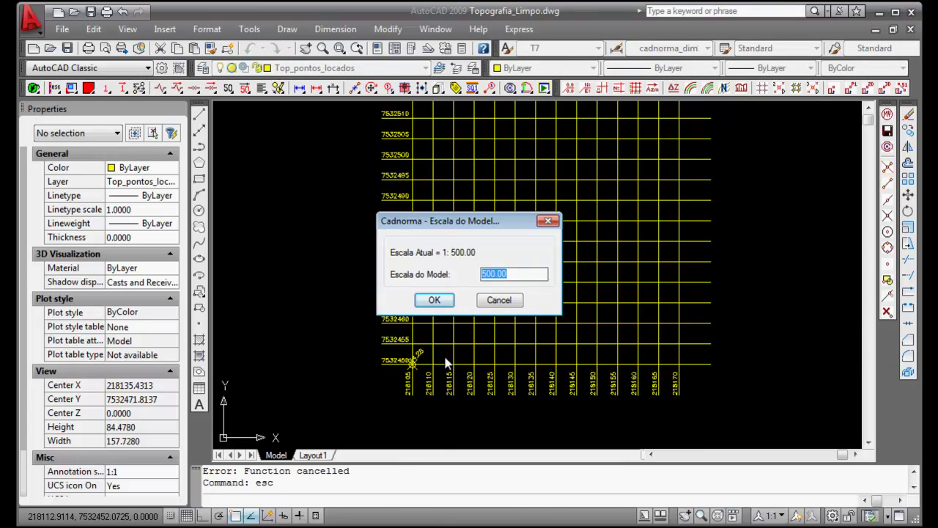
text(100)
key(Return)
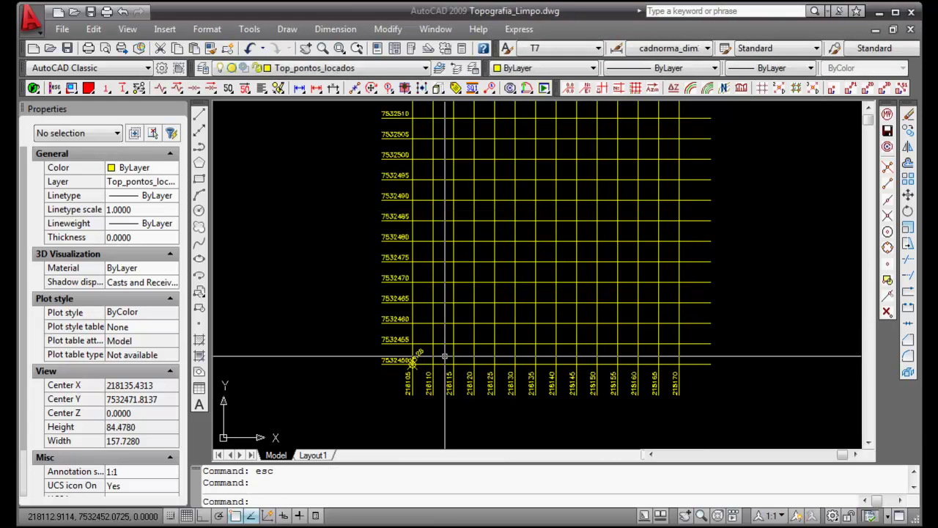
Update the annotation scale of the whole coordinate grid and its level point to 1:100.
scroll(456, 344, down, 2)
middle_drag(456, 344, 424, 351)
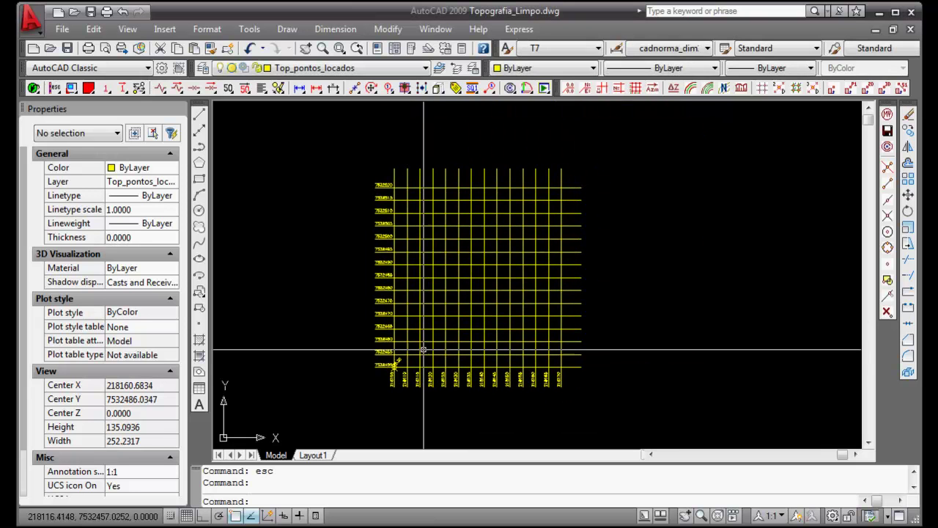
drag(56, 88, 55, 138)
click(431, 325)
click(607, 142)
click(348, 395)
right_click(348, 366)
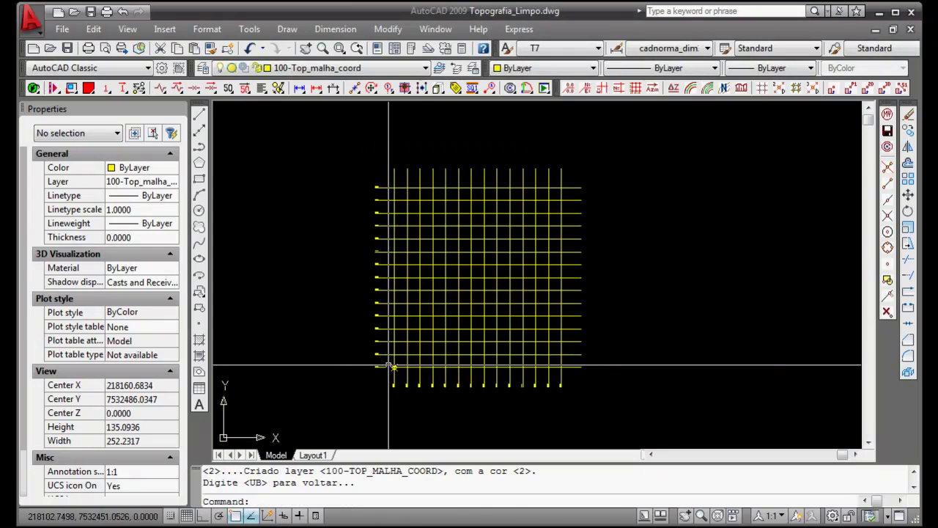
scroll(396, 360, up, 5)
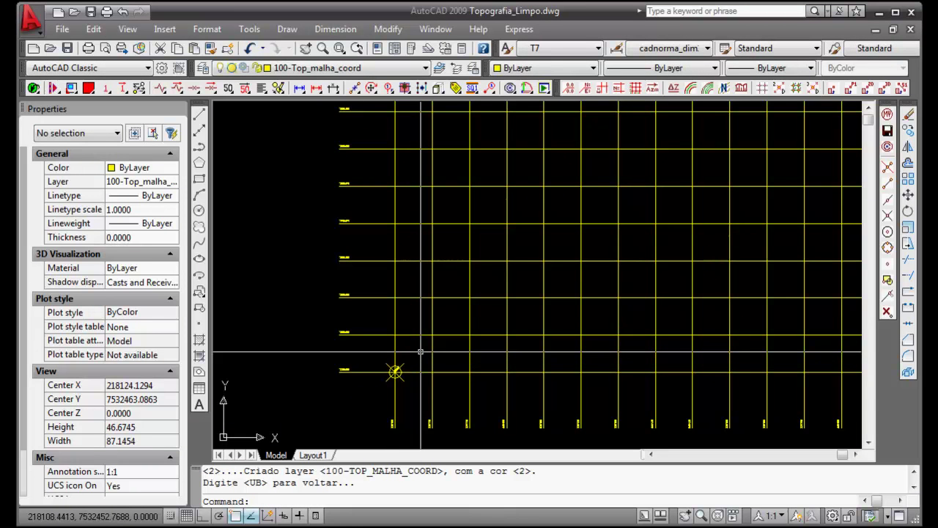
Try point display sizes of 1 and 0.5 with PDSIZE.
text(o)
text(size)
key(Return)
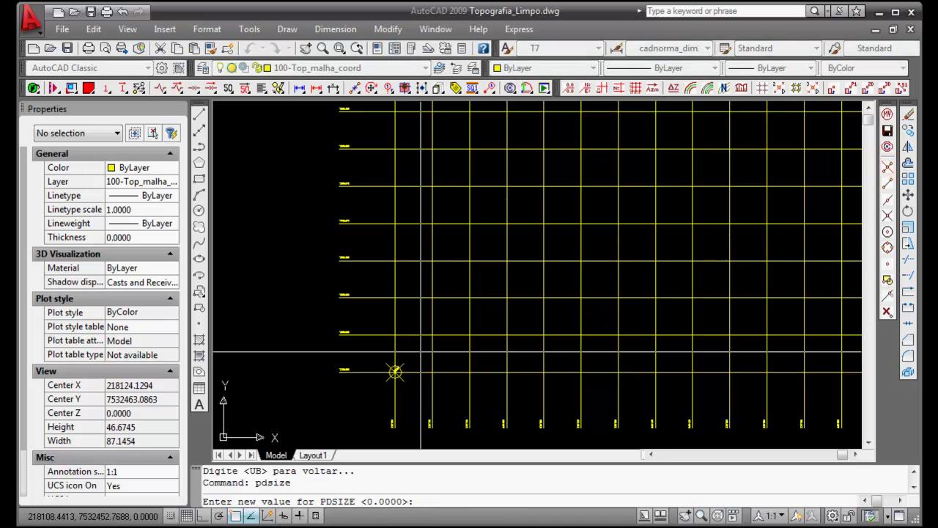
text(1)
key(Return)
key(Return)
text(.5)
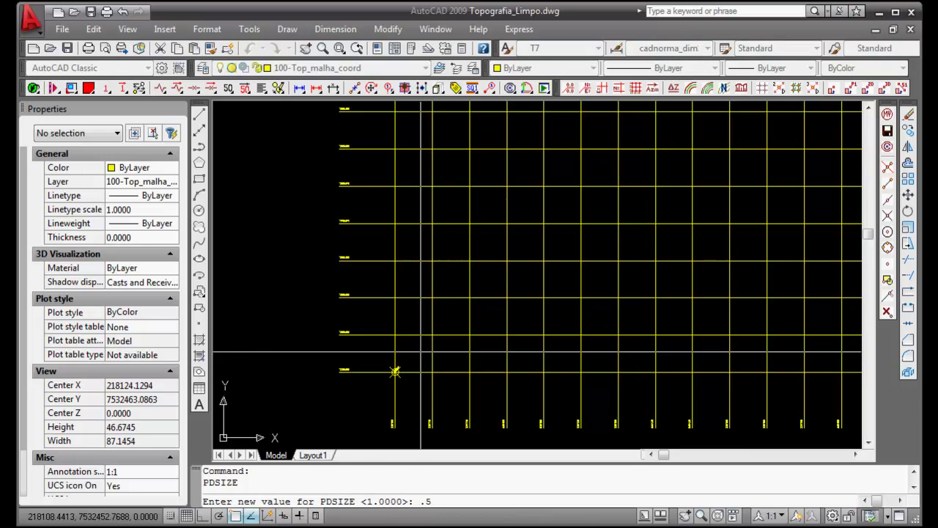
key(Return)
scroll(390, 341, up, 10)
scroll(394, 321, down, 4)
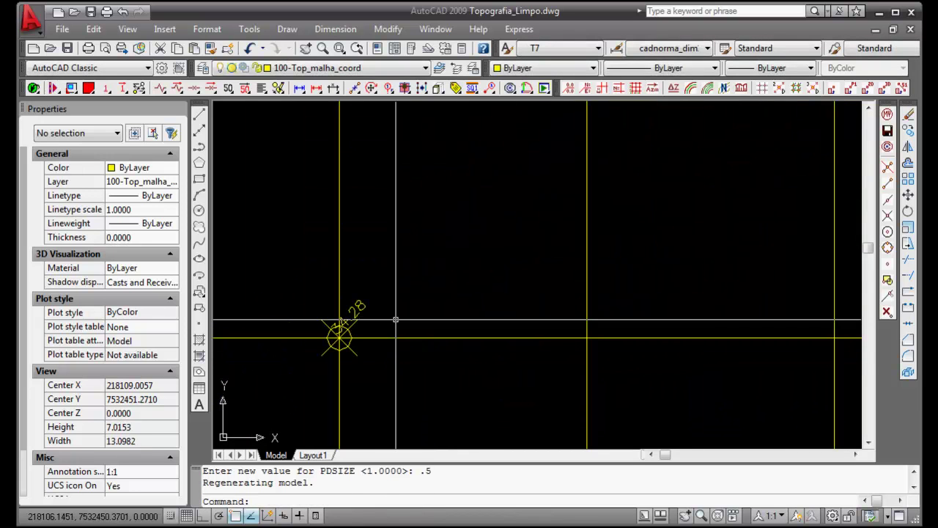
Set the point display size (PDSIZE) to 0.1.
key(Return)
text(.1)
key(Return)
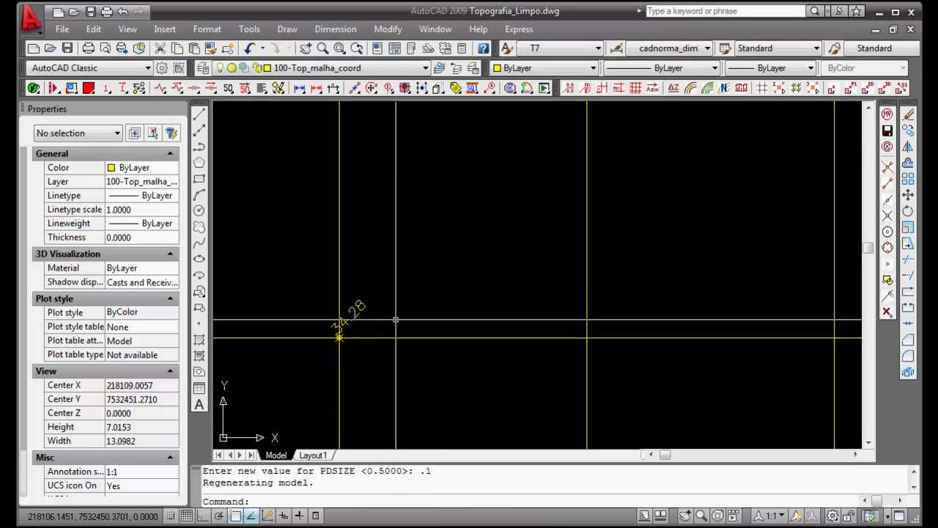
scroll(396, 321, up, 5)
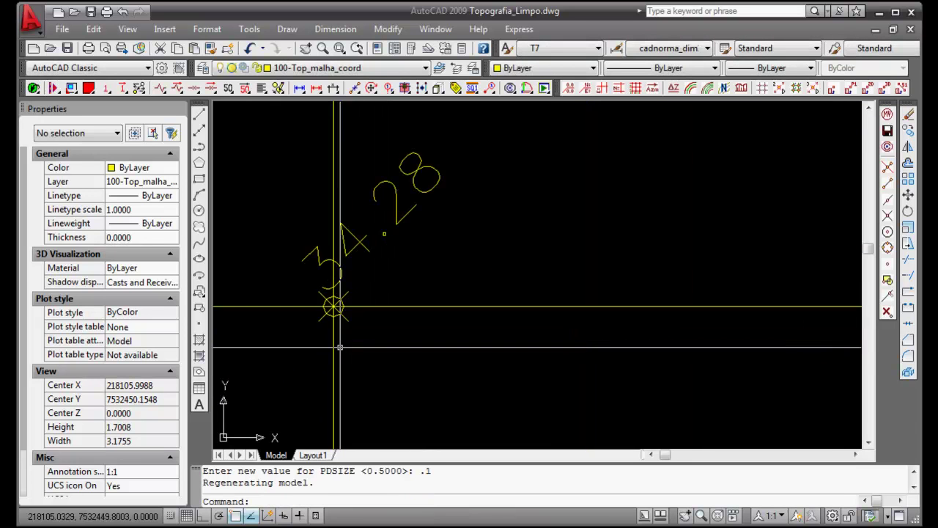
scroll(366, 293, down, 2)
scroll(417, 272, down, 4)
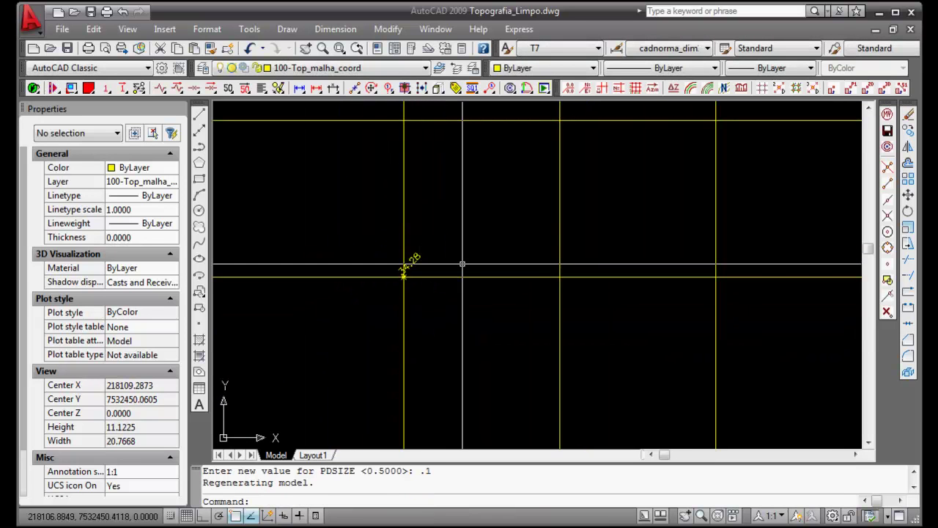
Place level points with elevations 37.28 and 36.45 at the next two intersections along the grid's bottom row.
click(762, 89)
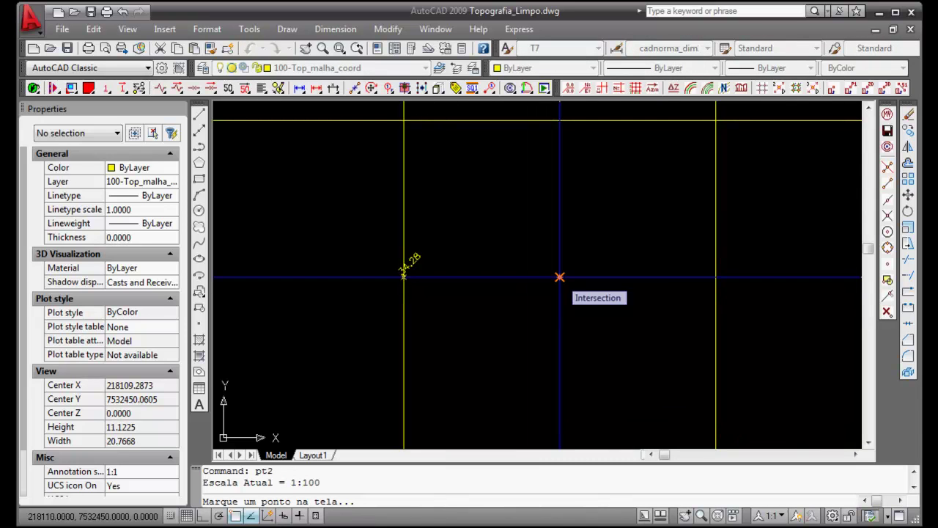
click(560, 277)
text(37)
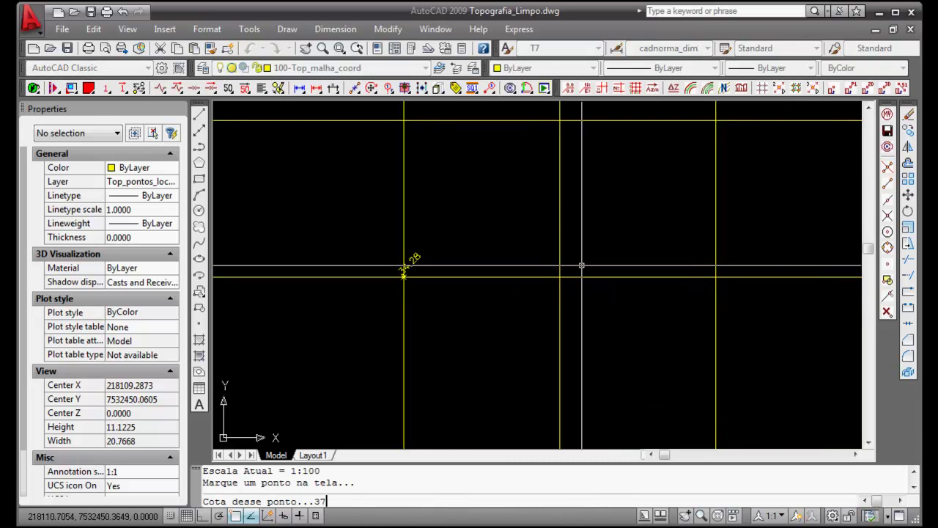
text(.28)
key(Return)
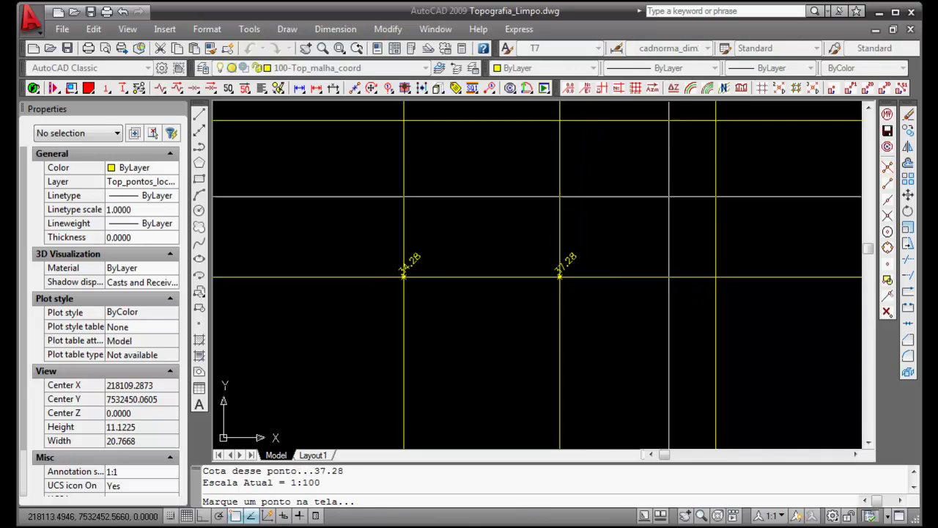
click(715, 277)
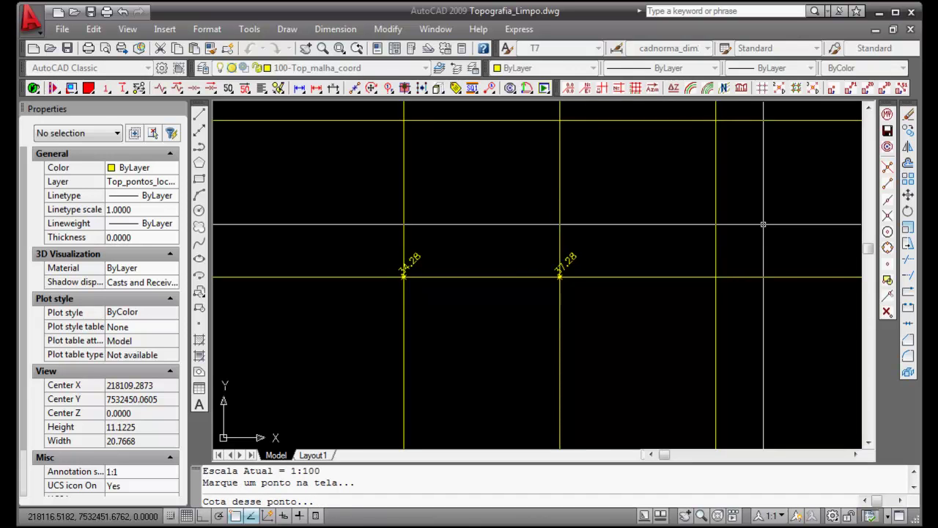
text(36.45)
key(Return)
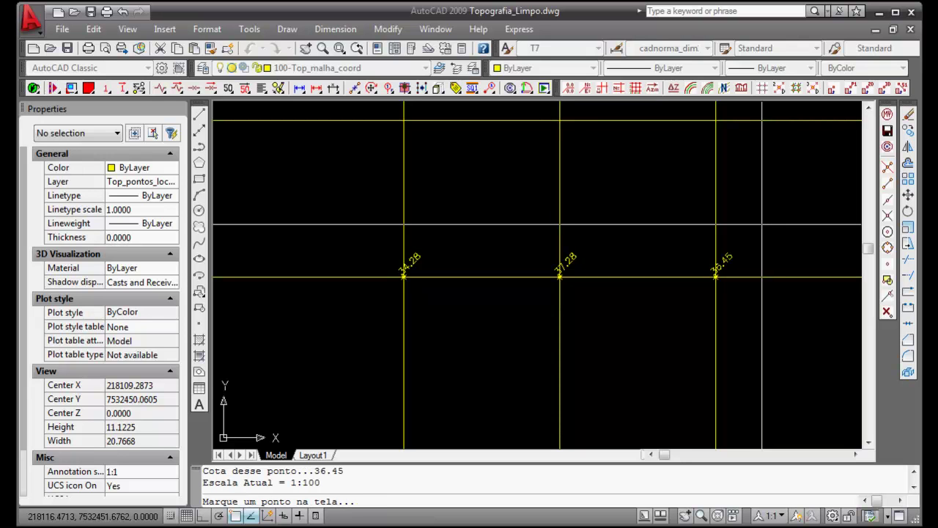
key(Return)
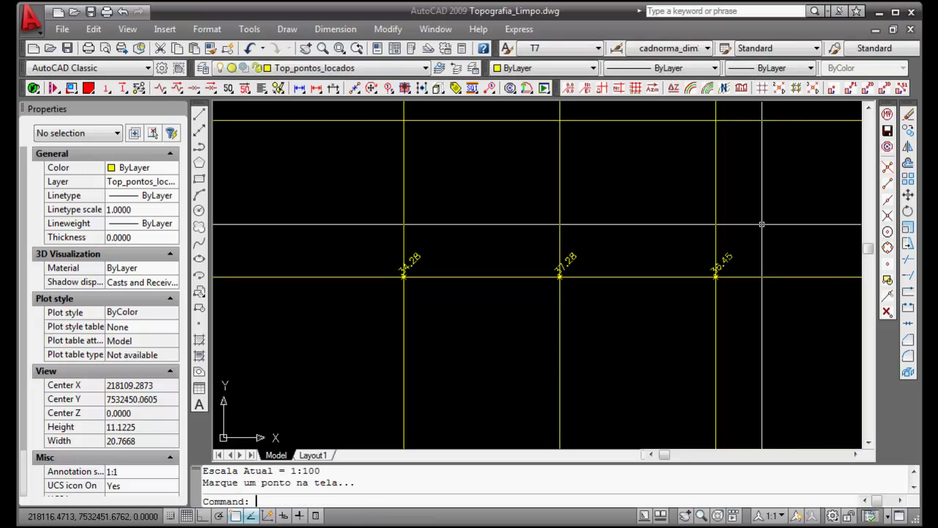
Query the coordinates of the 34.28 level point with ID and check its Z value.
scroll(407, 277, up, 2)
text(i)
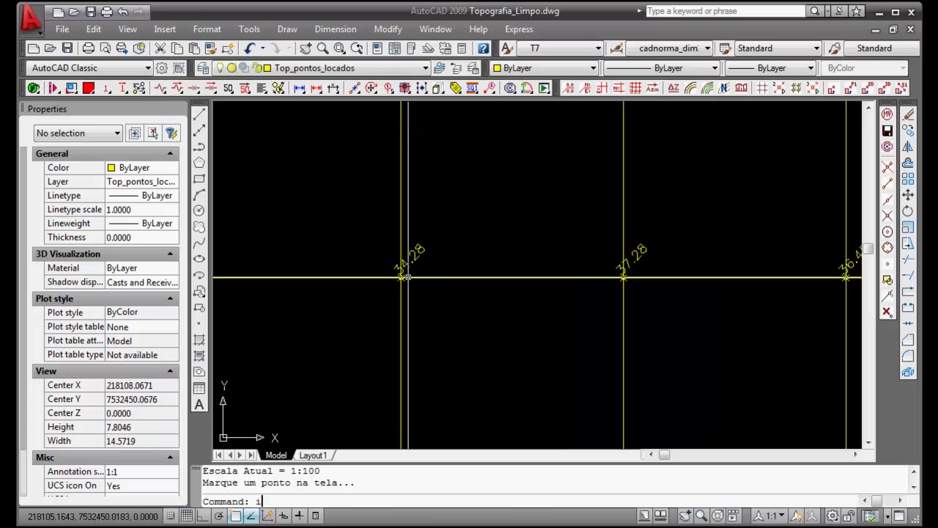
text(d)
key(Return)
click(400, 277)
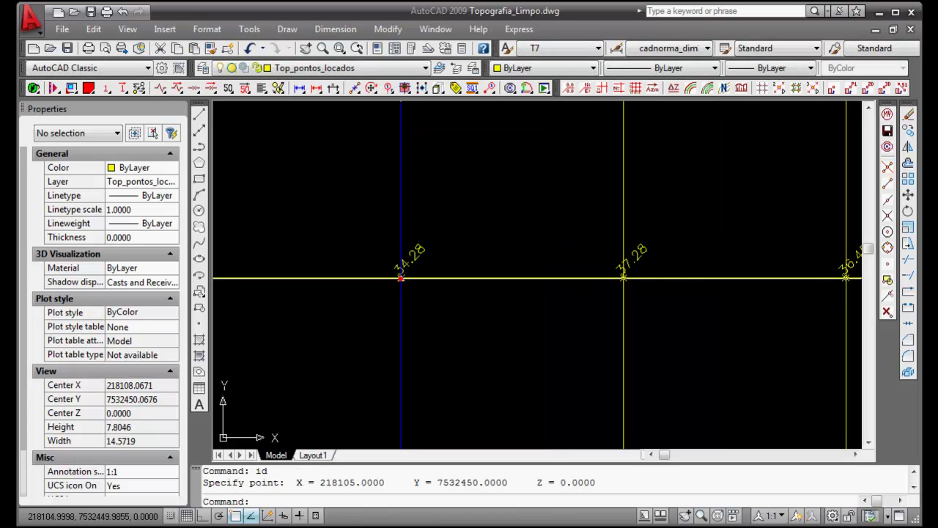
drag(531, 482, 599, 482)
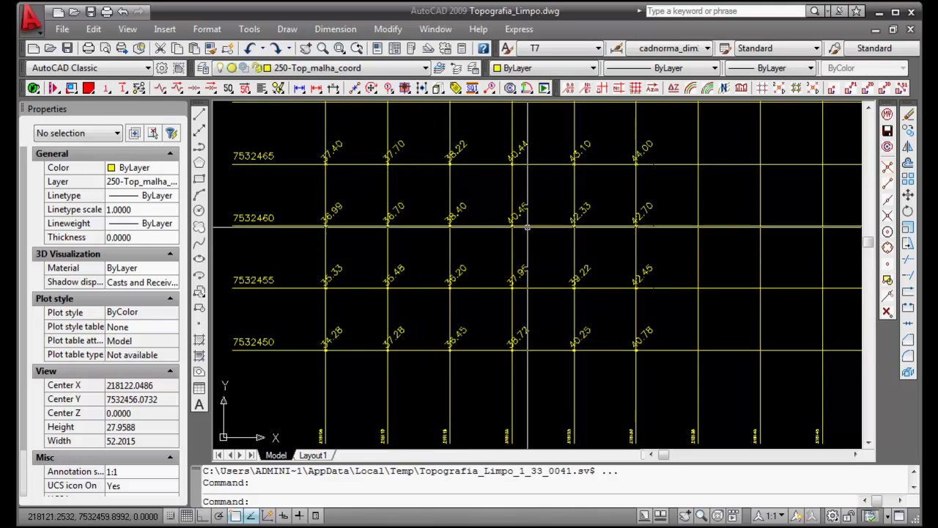
Start ip2 and interpolate points between the 34.28 and 37.28 levels on grid line 7532450, picking each intersection and its elevation text.
click(782, 88)
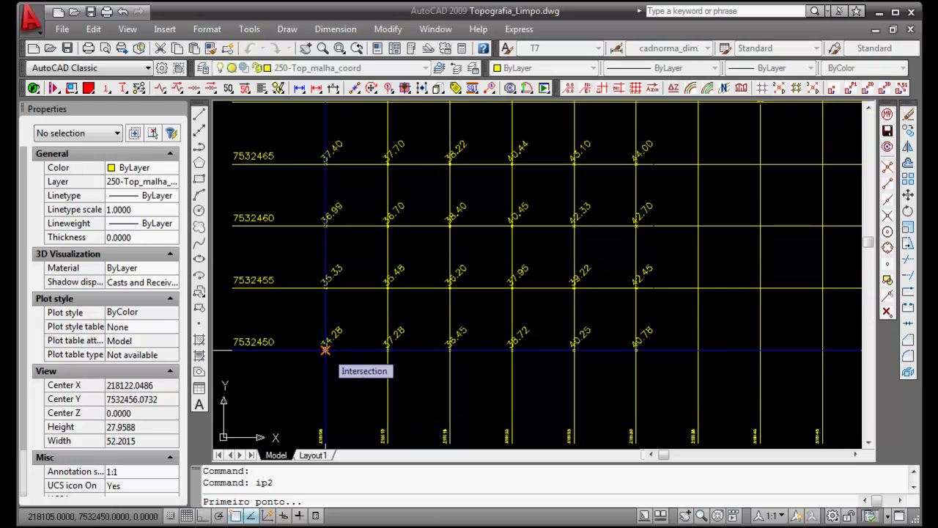
click(325, 349)
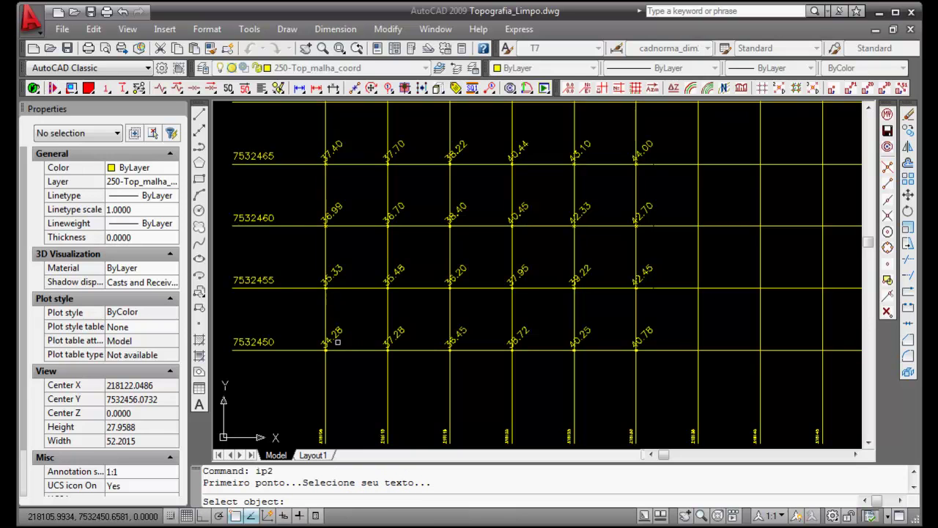
scroll(334, 343, up, 5)
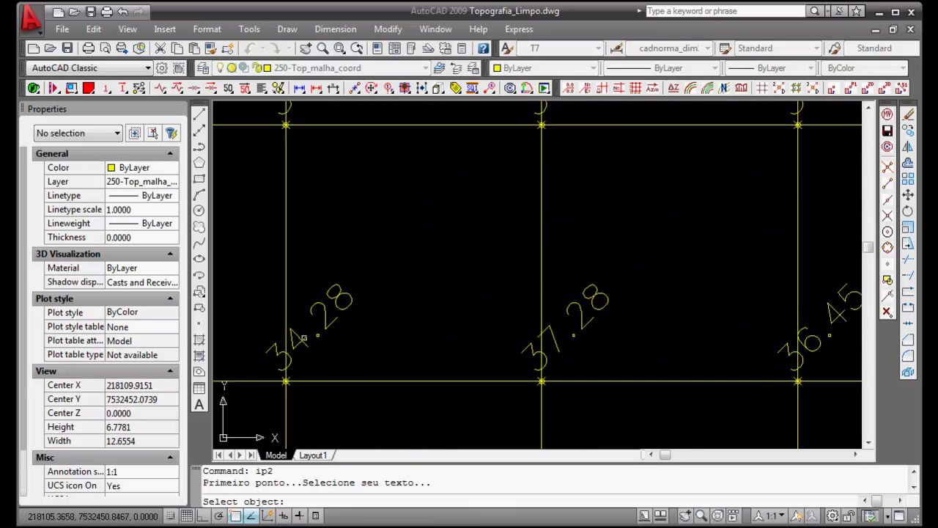
scroll(388, 336, down, 4)
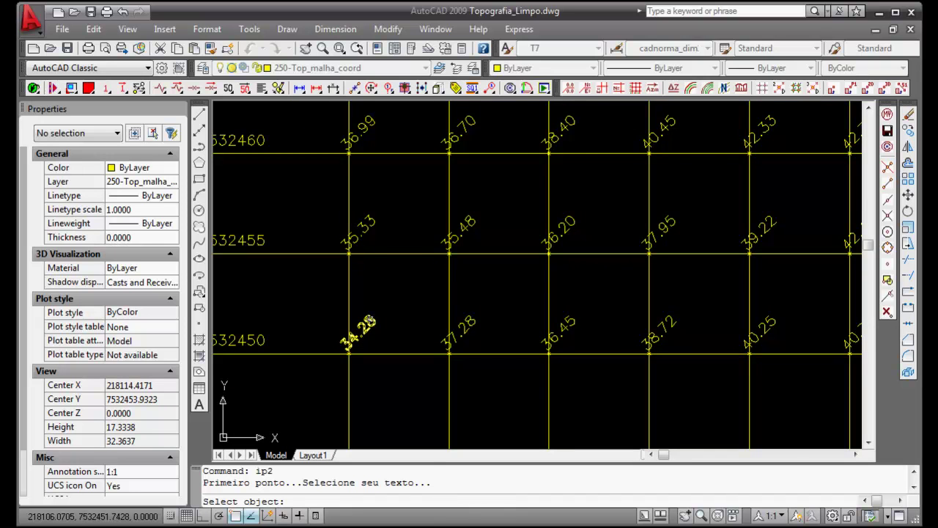
click(368, 322)
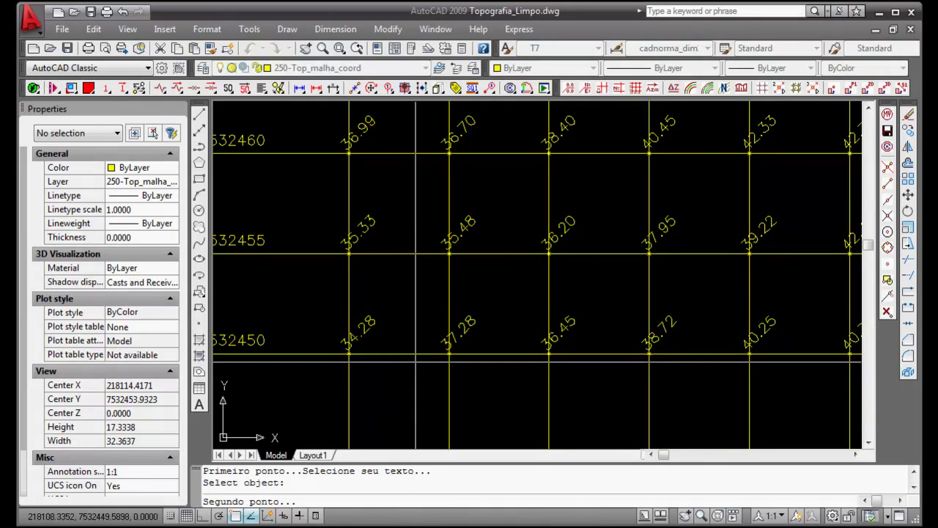
click(449, 353)
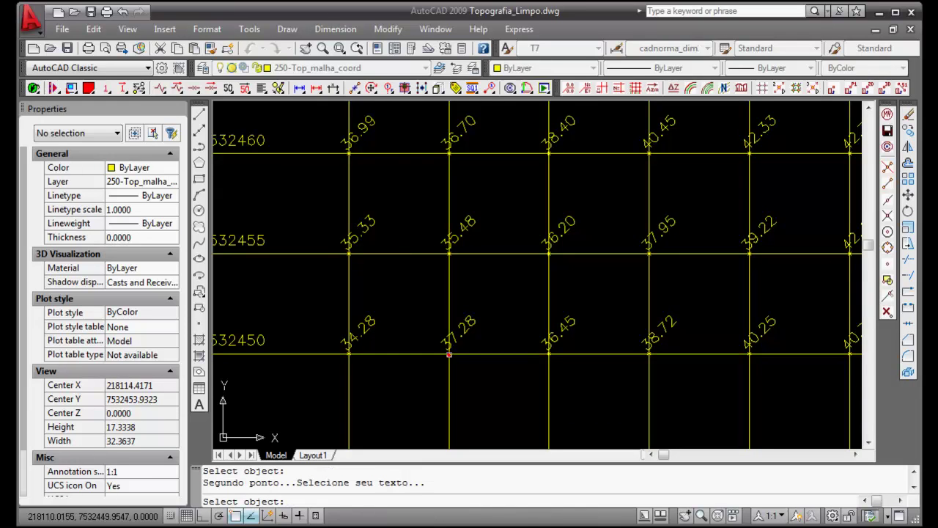
click(473, 323)
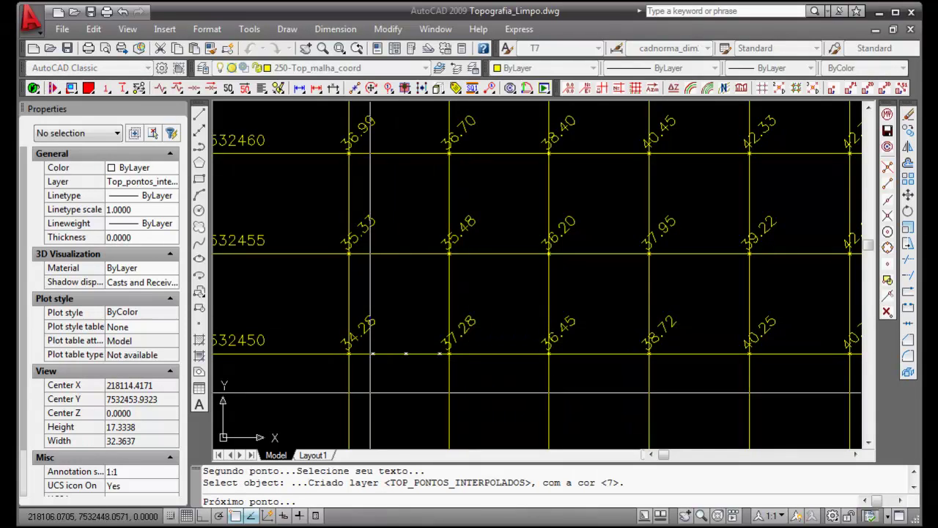
Continue the interpolation along grid line 7532450 through the 36.45 and 38.72 levels.
scroll(372, 382, up, 2)
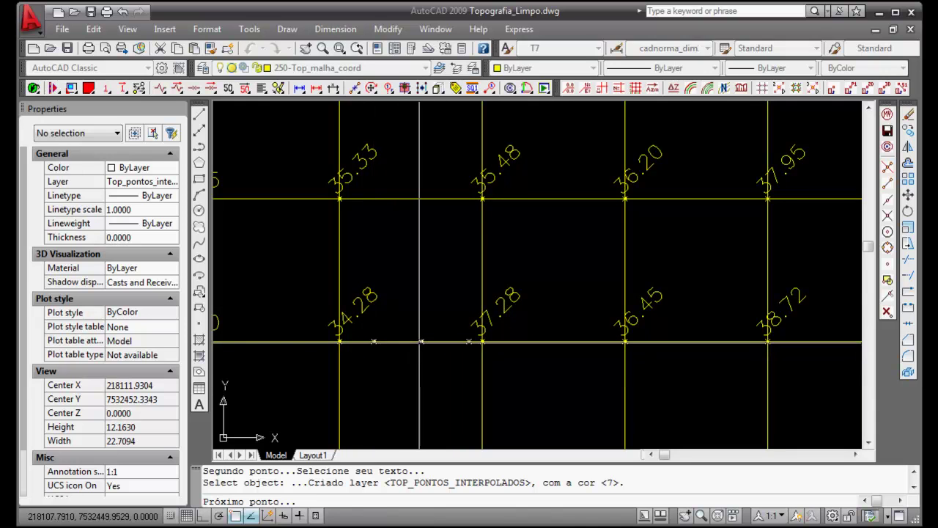
mouse_move(458, 342)
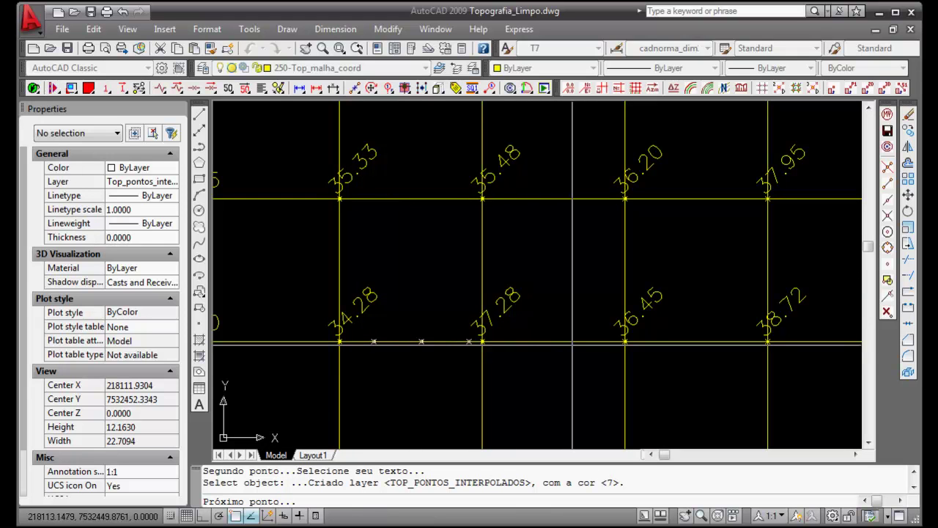
click(625, 341)
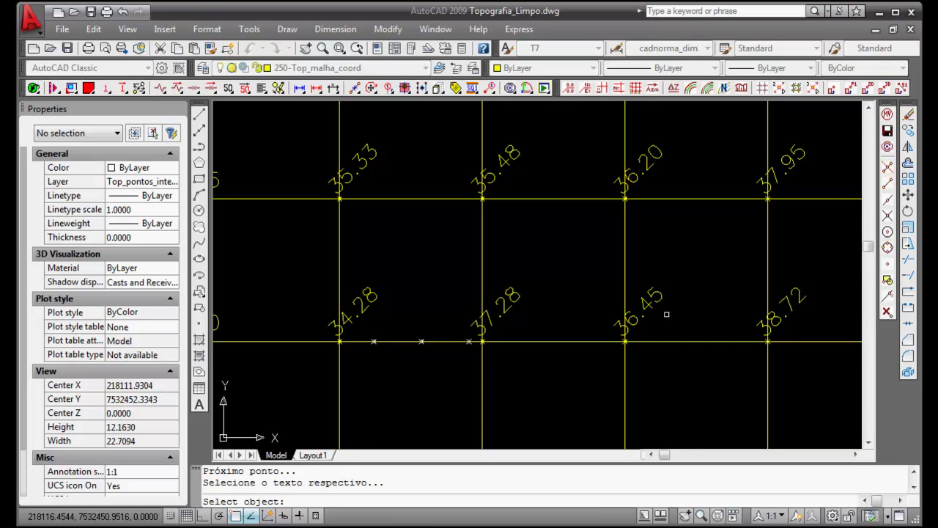
click(660, 296)
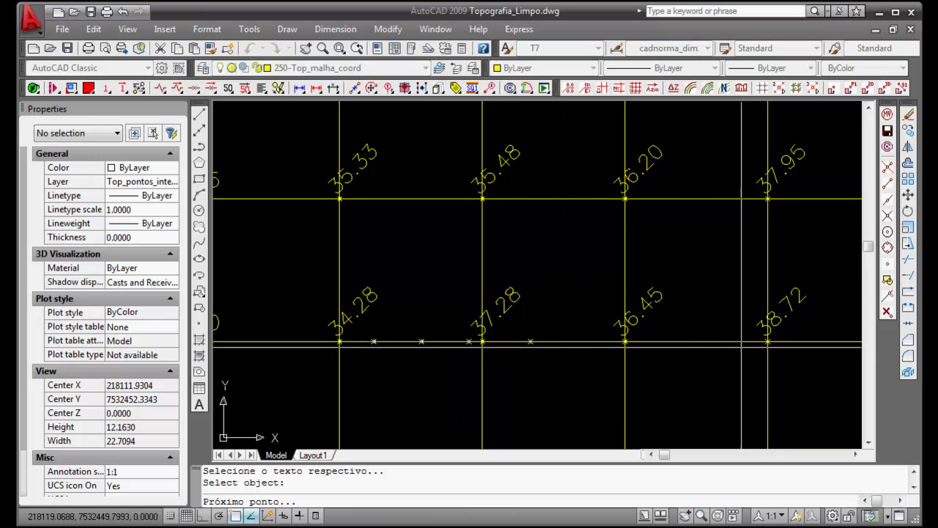
click(768, 342)
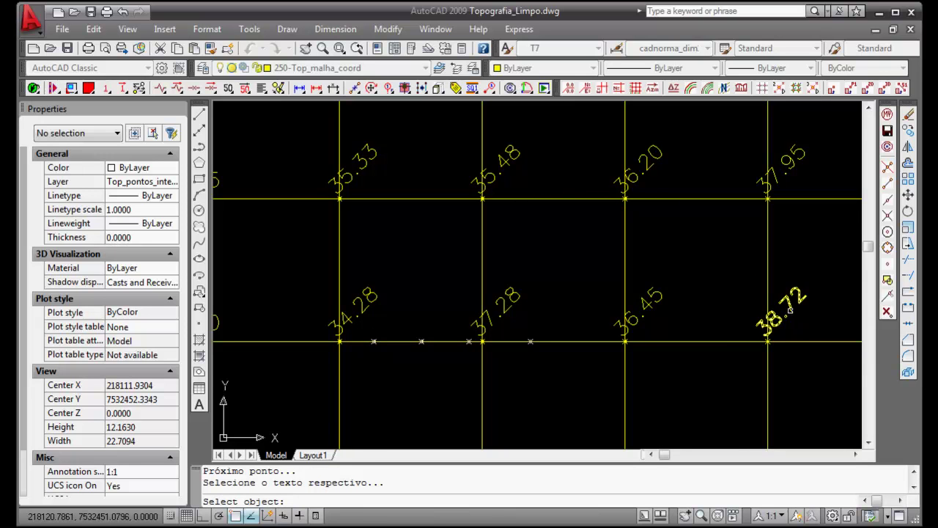
click(790, 310)
Extend the interpolation along grid line 7532450 to the 40.25 and 40.78 levels.
scroll(762, 308, down, 4)
middle_drag(663, 287, 461, 274)
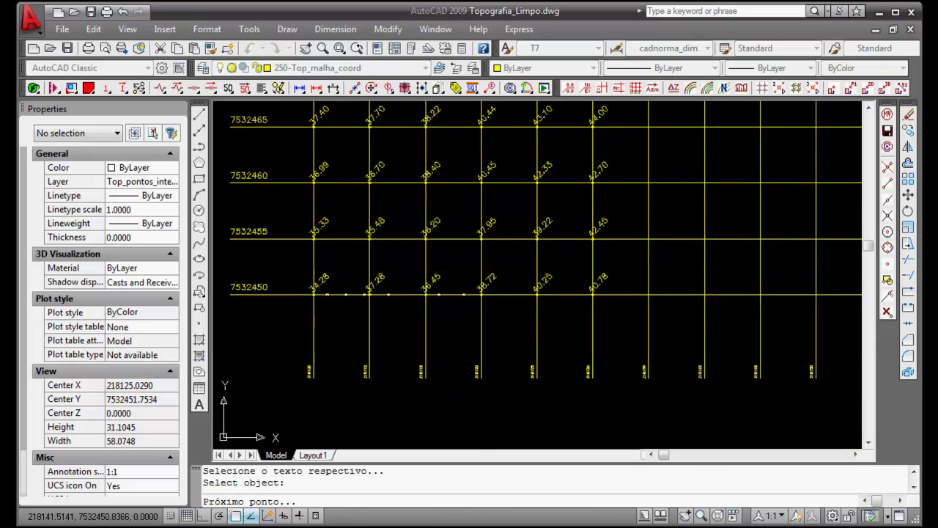
click(538, 295)
click(546, 277)
click(593, 294)
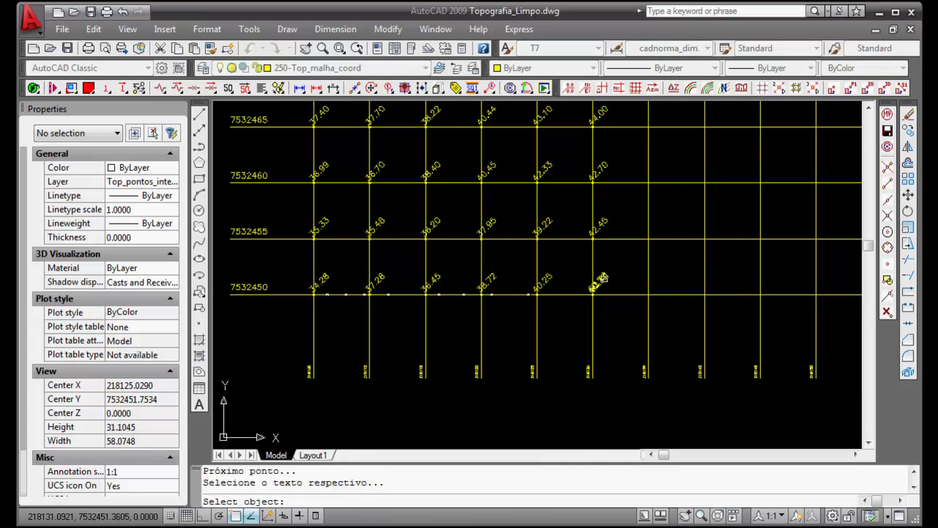
click(602, 277)
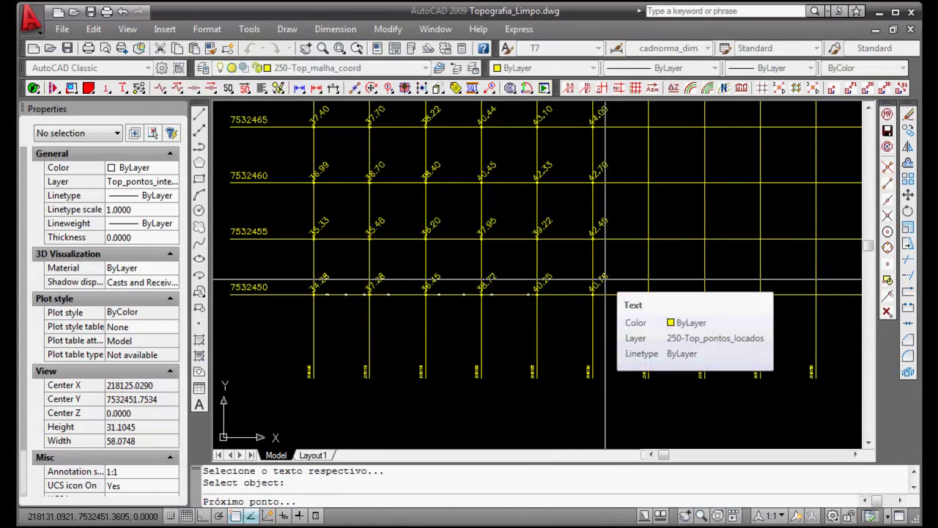
Continue the interpolation up to the 42.45 level and back along grid line 7532455 through 39.22 and 37.95.
click(594, 238)
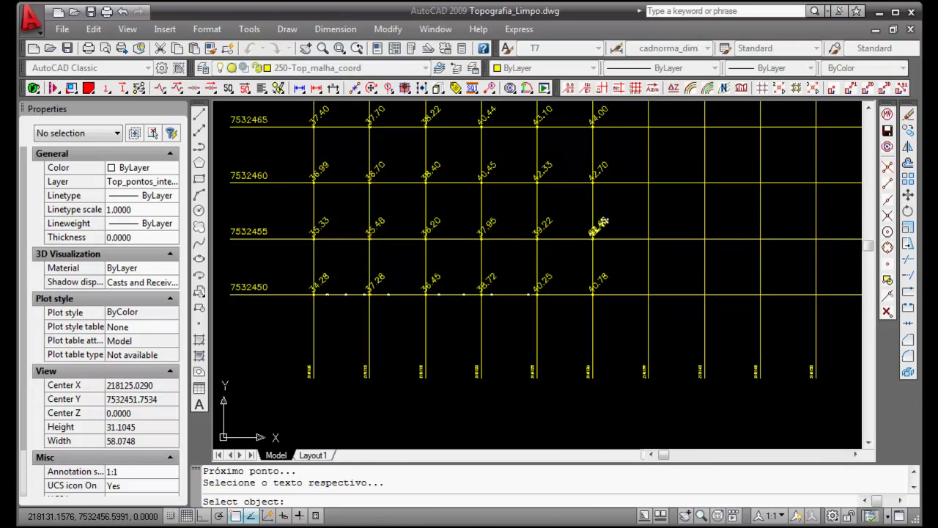
click(602, 222)
click(537, 237)
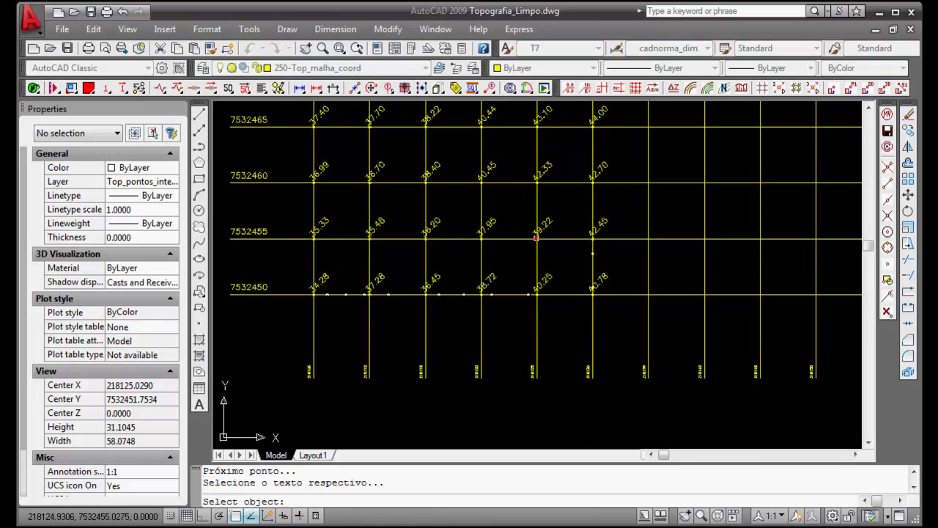
click(544, 223)
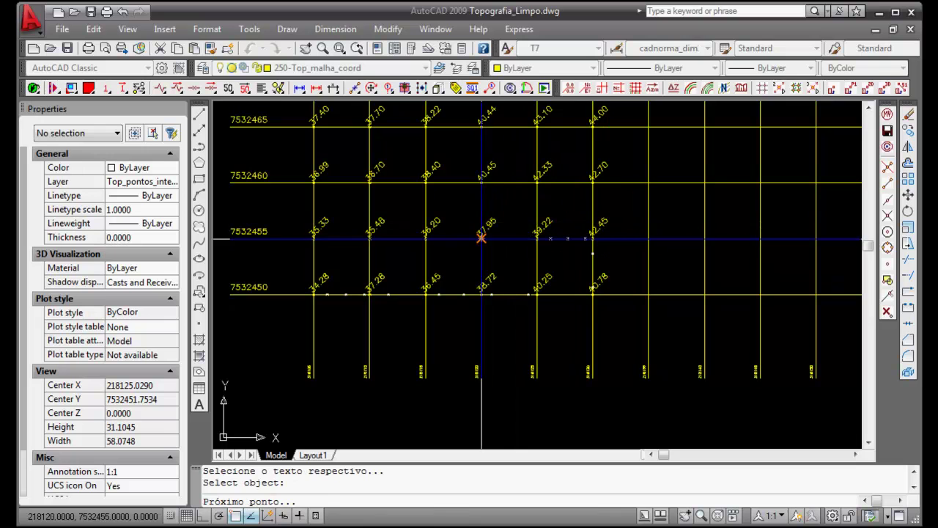
click(482, 238)
click(491, 223)
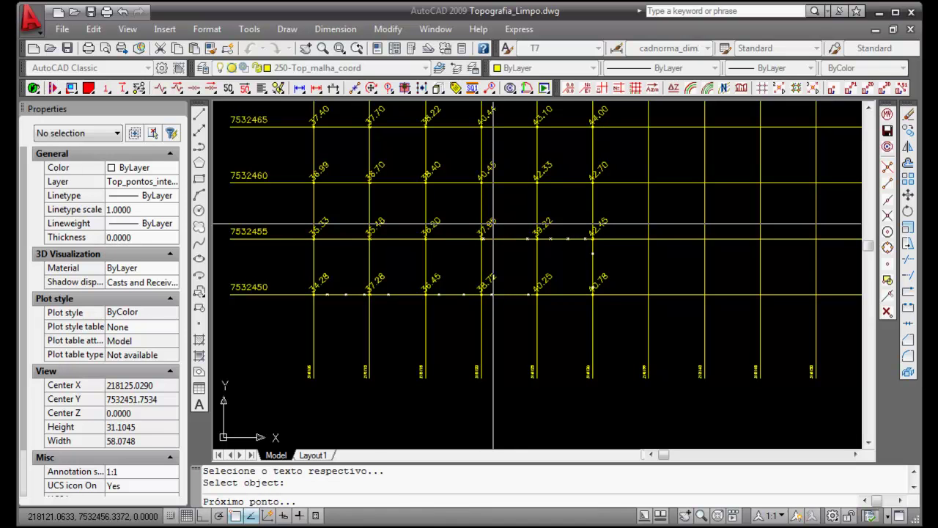
Continue the interpolation along grid line 7532455 through the 36.20 and 35.48 levels.
scroll(494, 224, up, 5)
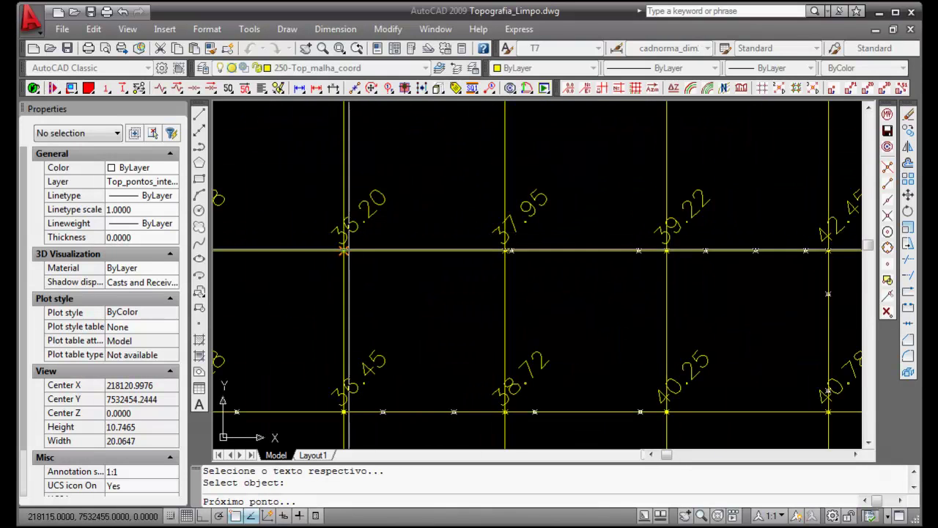
click(349, 251)
click(374, 215)
scroll(374, 215, down, 4)
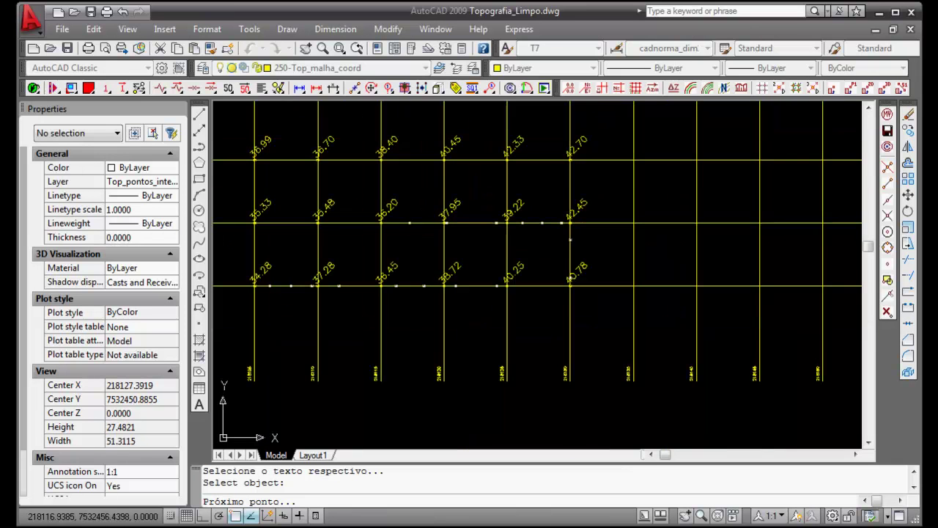
click(317, 222)
click(323, 206)
Interpolate to the 35.33 level and down to the 34.28 level, closing the outline, and end ip2.
click(255, 223)
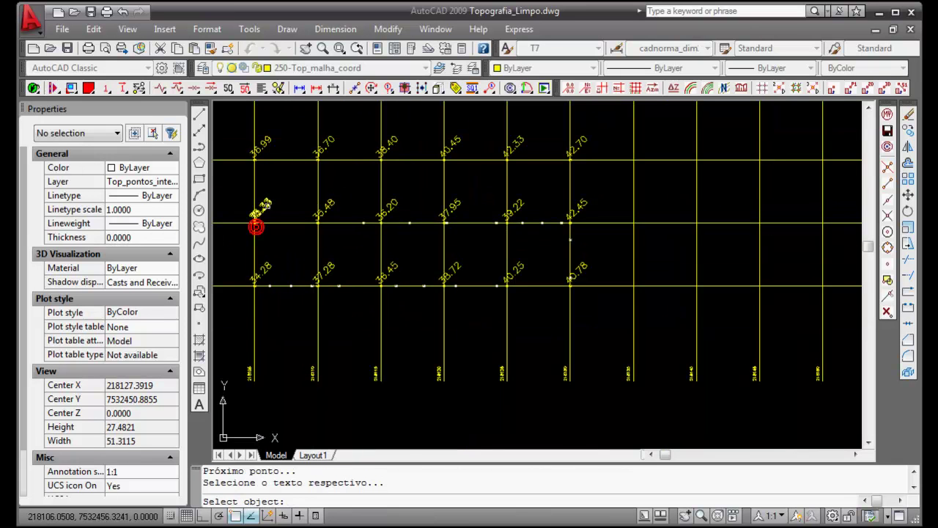
click(261, 208)
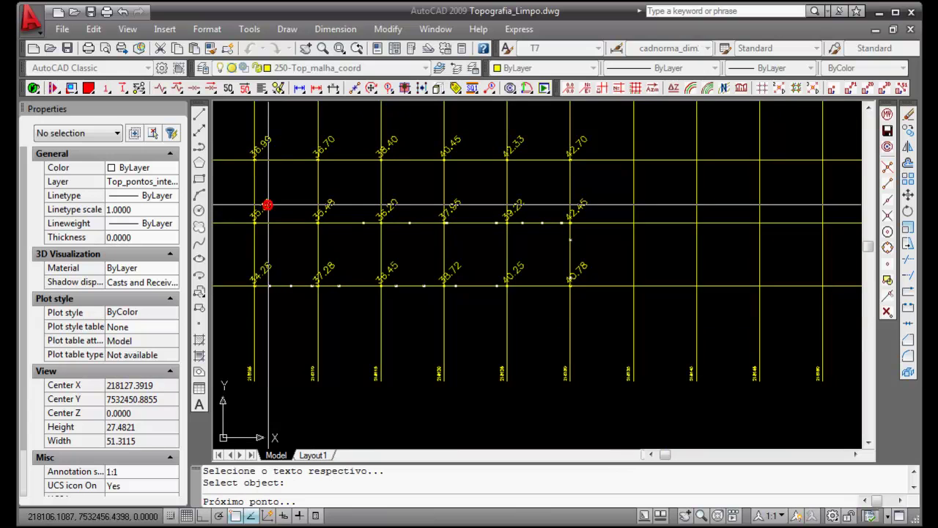
click(254, 285)
click(268, 265)
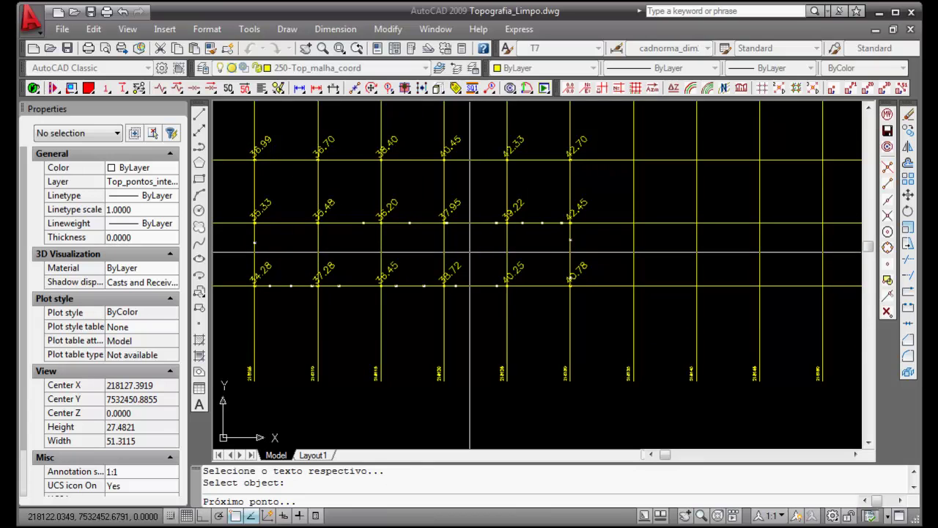
key(Escape)
Try to interpolate points with ip2 between the 35.33 and 35.48 levels on grid line 7532455.
key(Return)
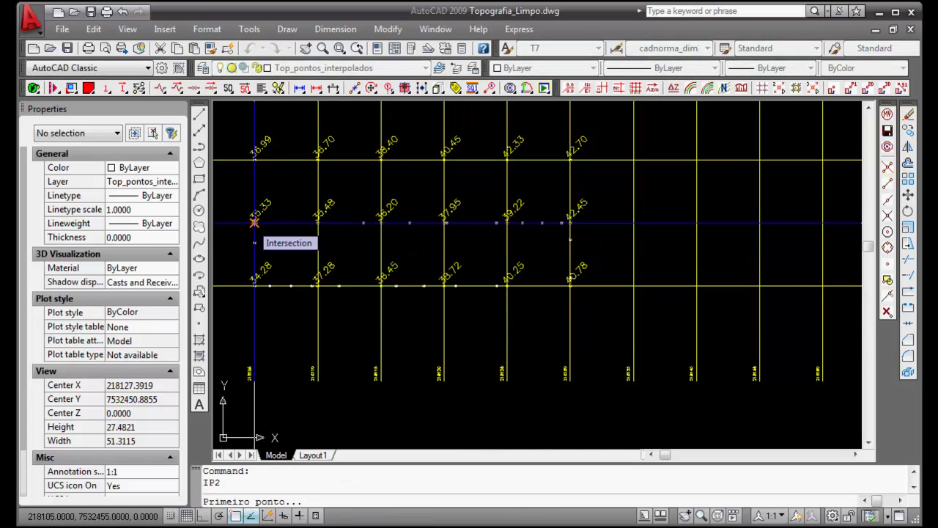
click(253, 223)
click(260, 206)
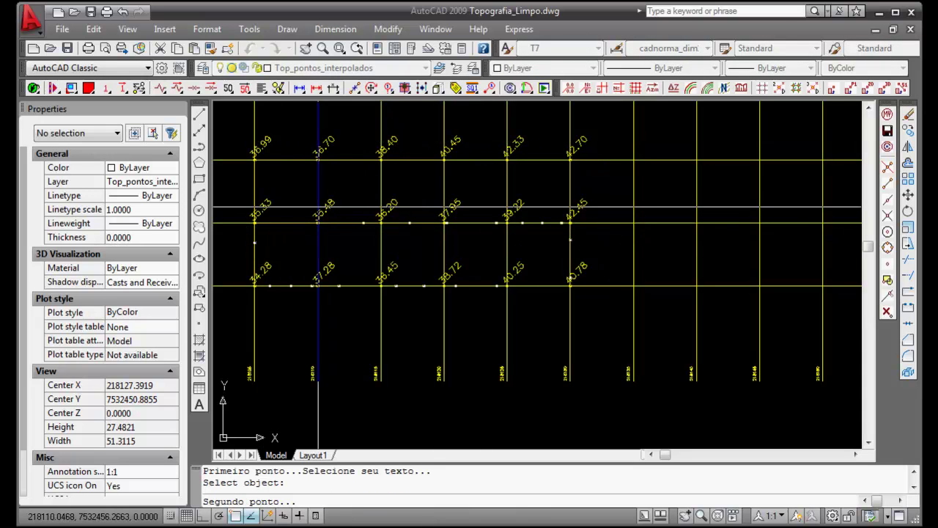
click(318, 222)
click(323, 206)
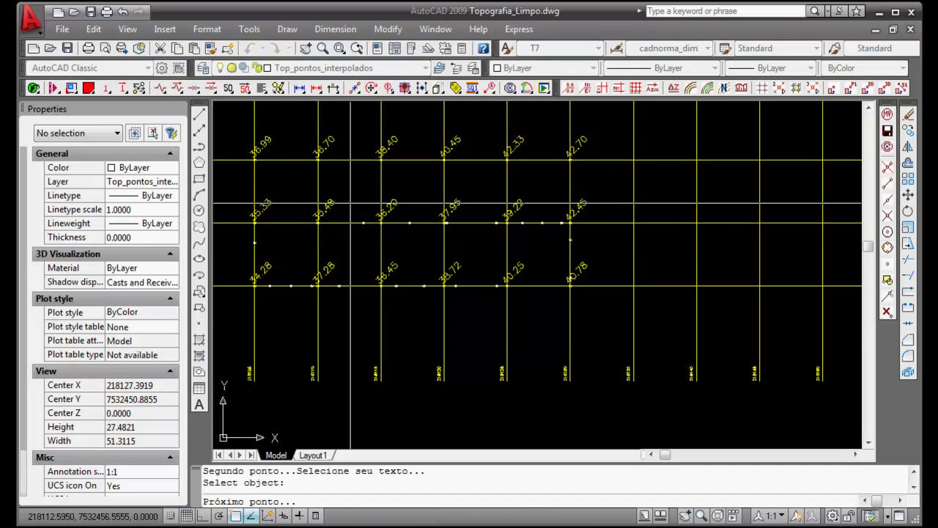
key(Escape)
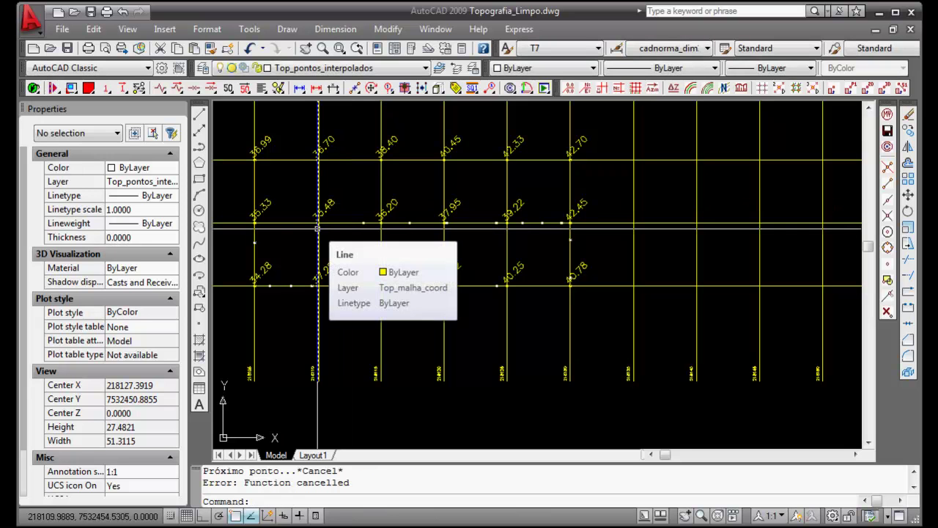
Interpolate points with IP2 vertically between the 35.33 and 36.99 levels on the first grid column.
text(IP2)
key(Return)
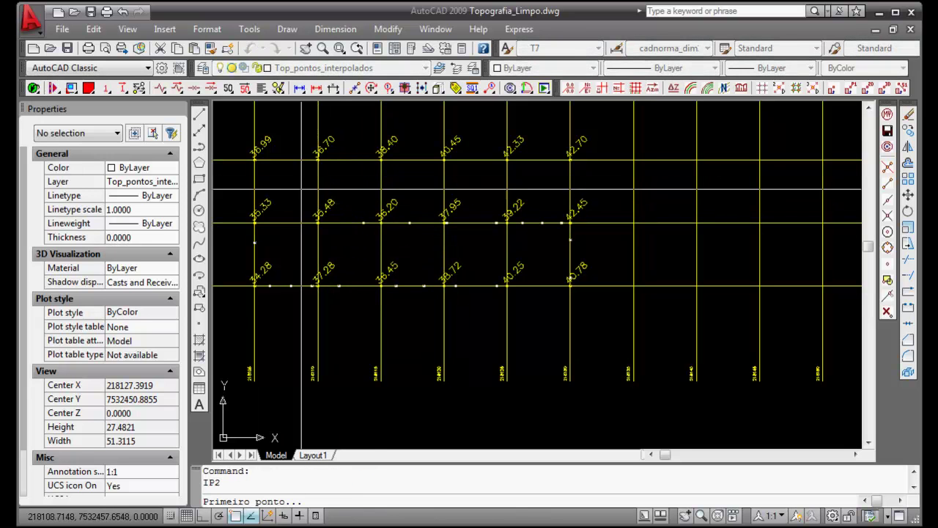
click(254, 223)
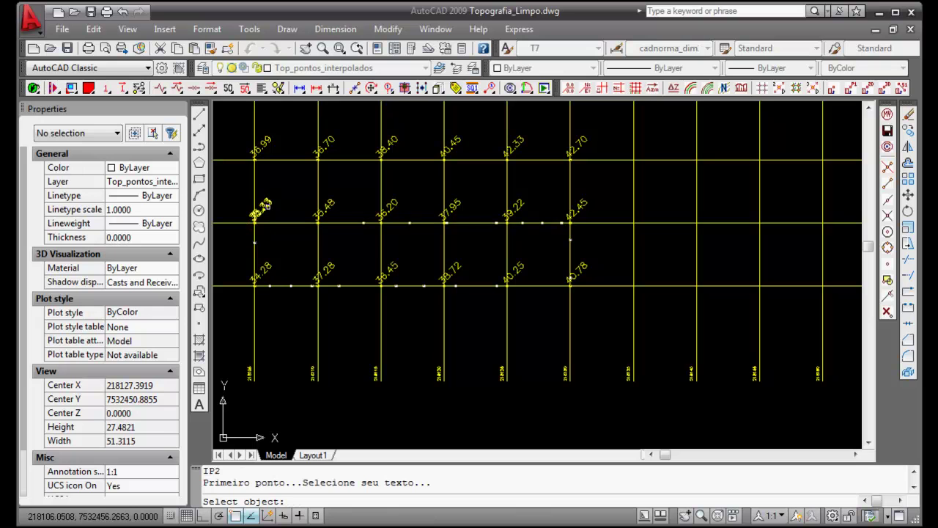
click(261, 208)
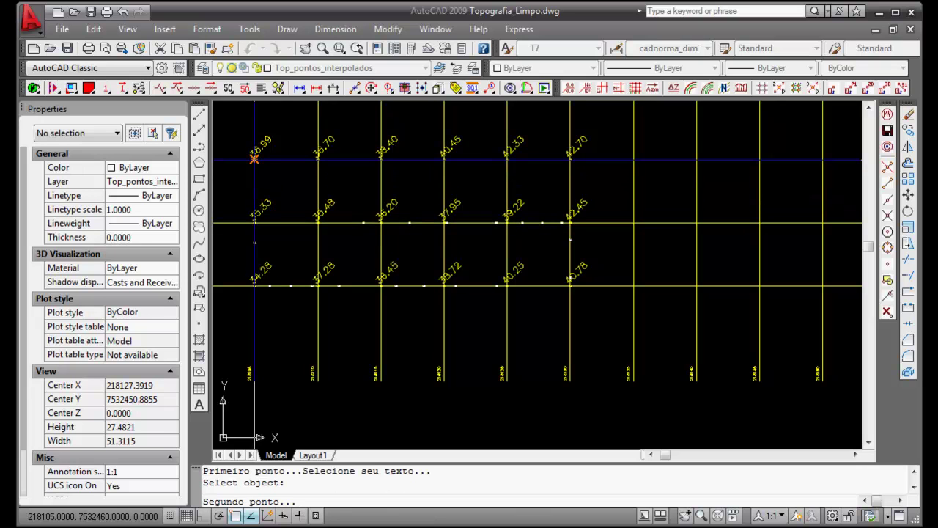
click(253, 158)
click(271, 139)
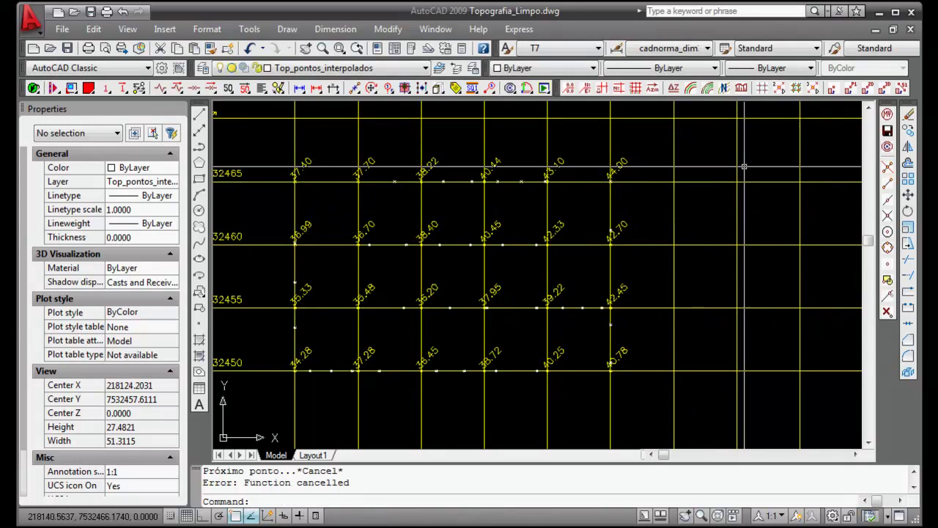
Restart ip2 and interpolate points diagonally across the first grid cell, from the 34.28 level to the 35.48 level.
click(780, 90)
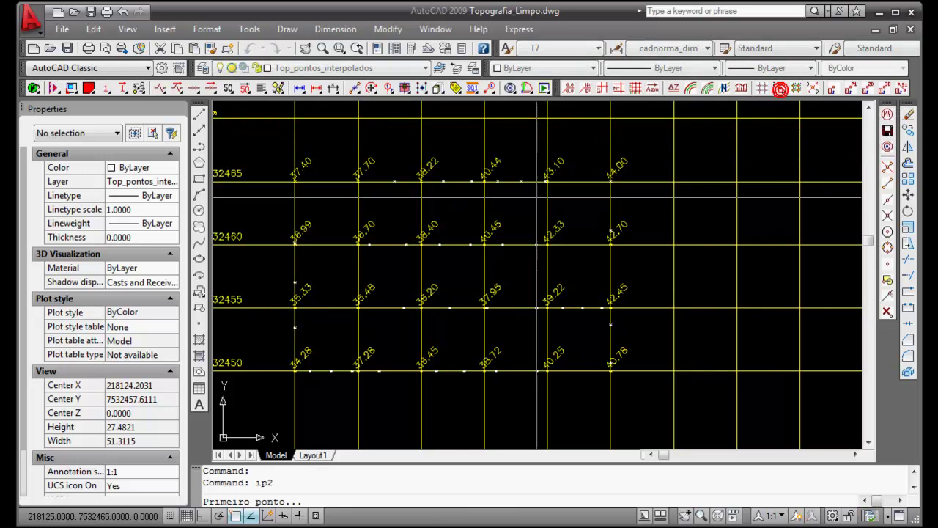
click(296, 371)
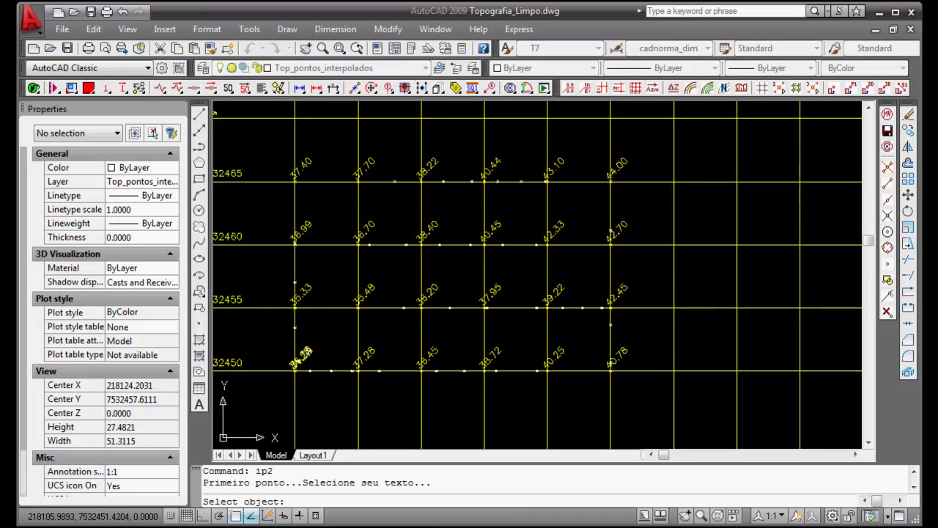
click(300, 356)
click(358, 308)
click(370, 287)
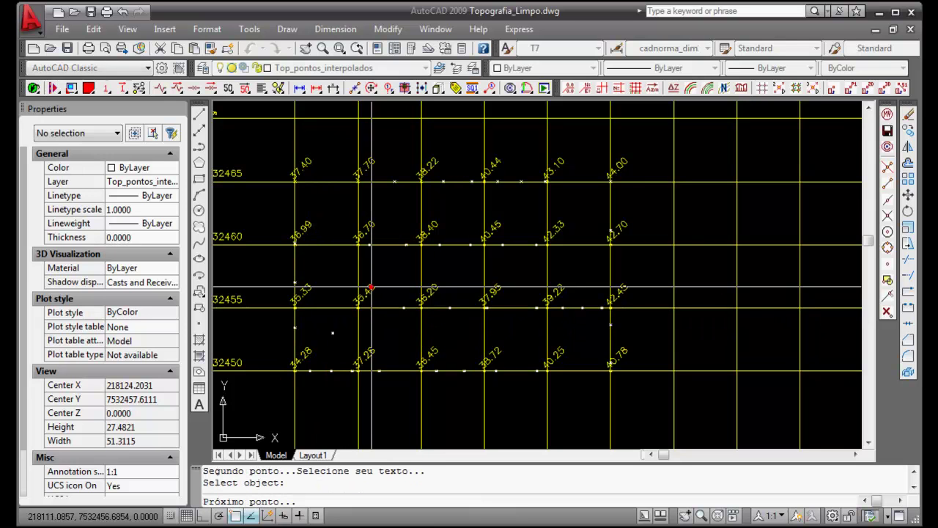
Interpolate points diagonally with ip2 from the 35.48 level to the 38.40 level on grid line 7532460.
click(420, 245)
click(432, 227)
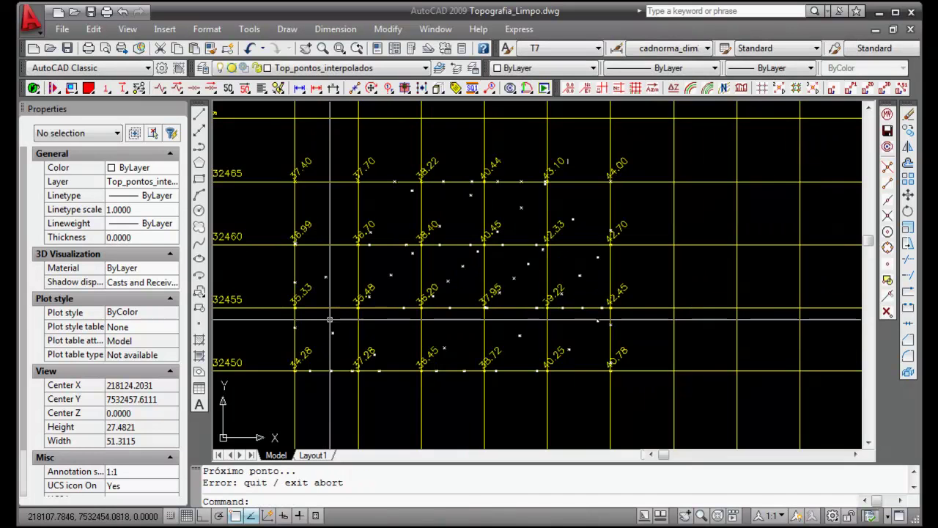
Make Curvas_Intermediárias the current layer.
middle_drag(324, 324, 425, 318)
scroll(424, 318, up, 3)
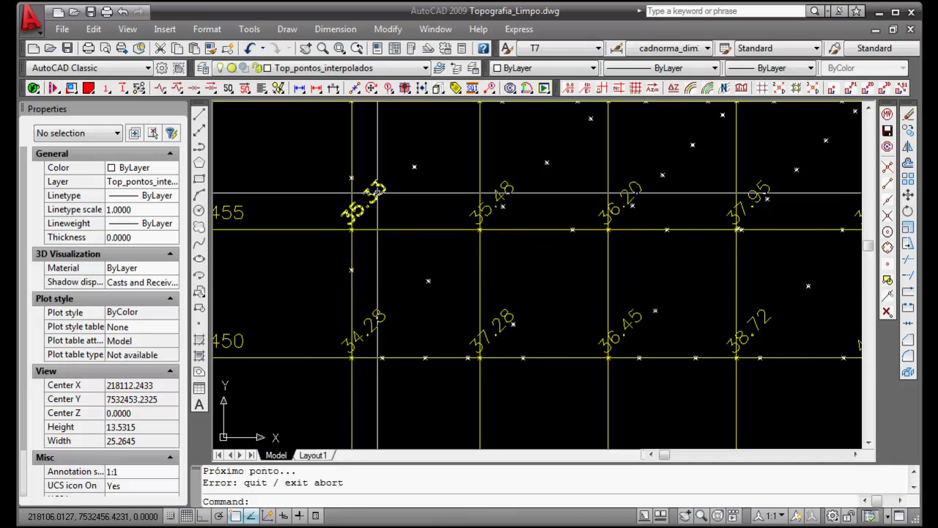
mouse_move(360, 286)
middle_down()
mouse_move(503, 272)
mouse_move(367, 281)
mouse_move(378, 283)
middle_up()
click(424, 67)
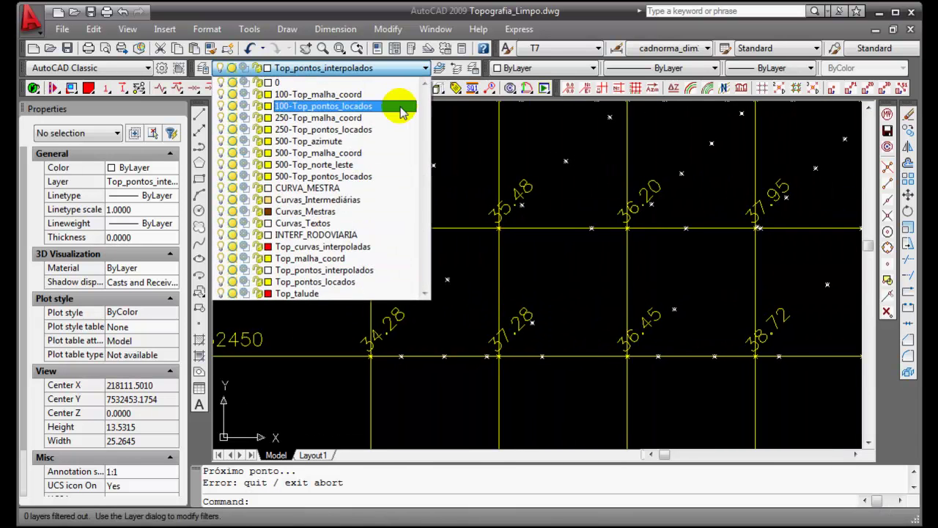
click(368, 200)
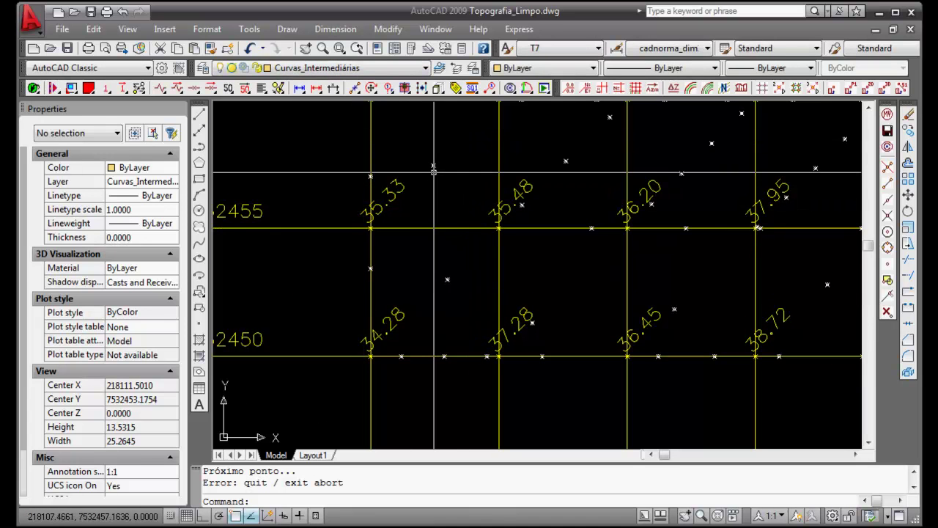
With node snap, draw a polyline around the 34.28 level through three interpolated points, from grid line 7532450 to the first column below 35.33.
text(pl)
key(Return)
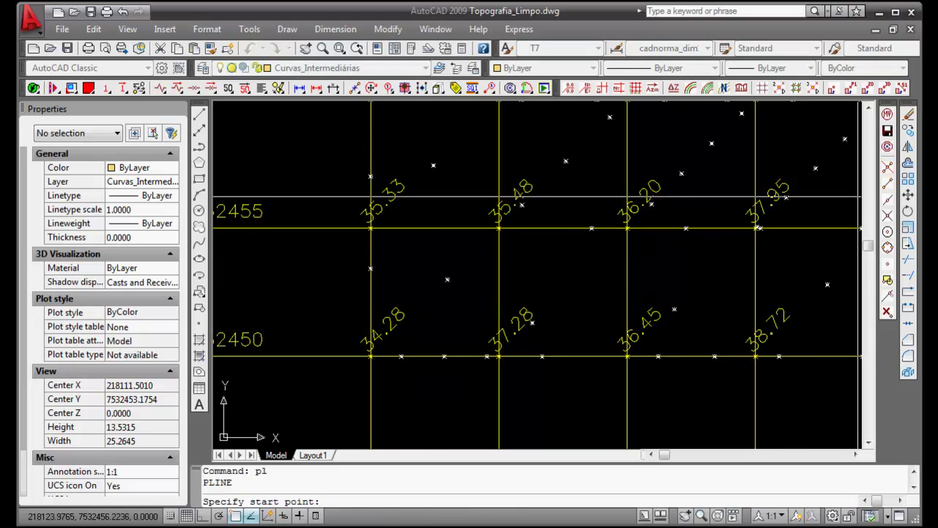
click(888, 267)
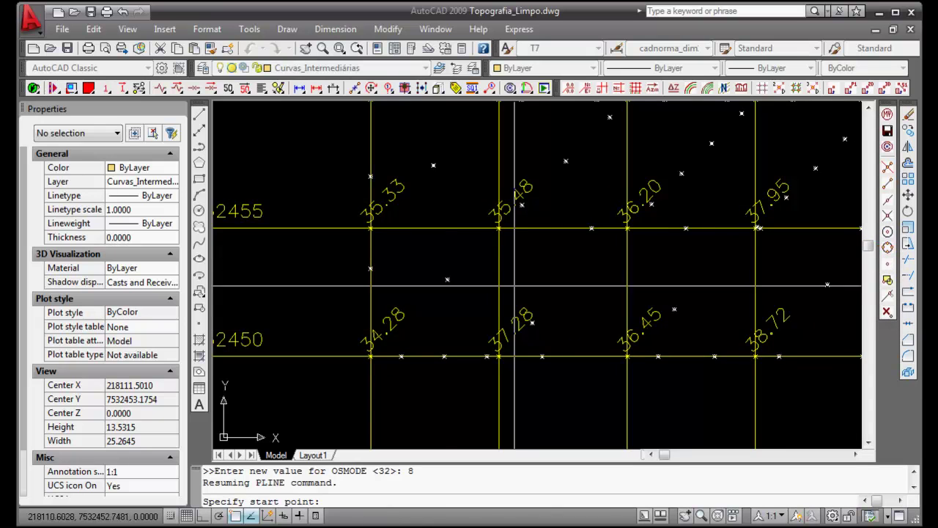
click(405, 357)
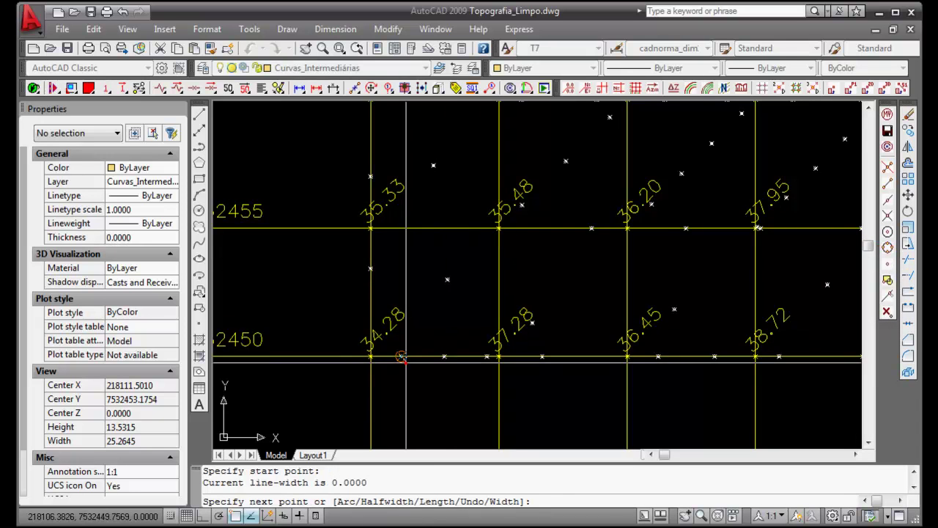
click(447, 280)
click(370, 268)
key(Escape)
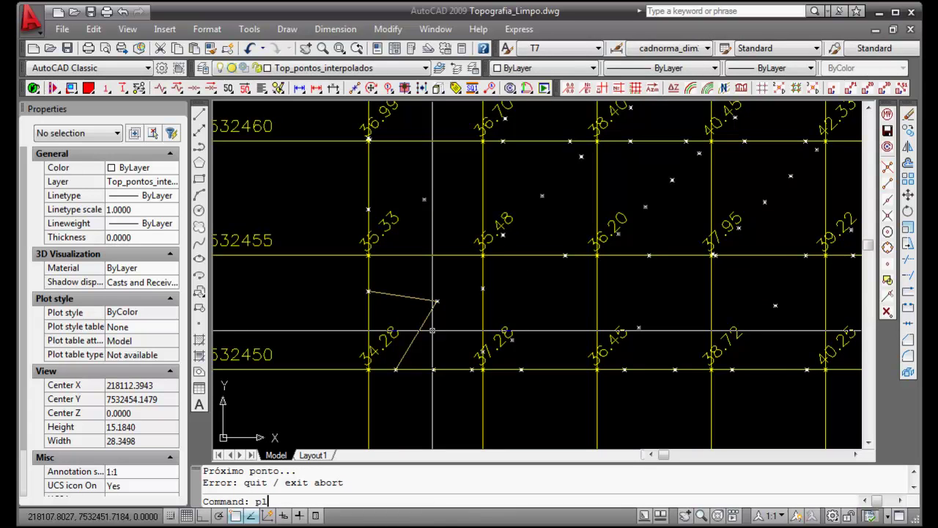
Draw a second contour polyline through the interpolated points from grid line 7532450, around the 35.48 level, to the first column above 35.33.
text(pl)
key(Return)
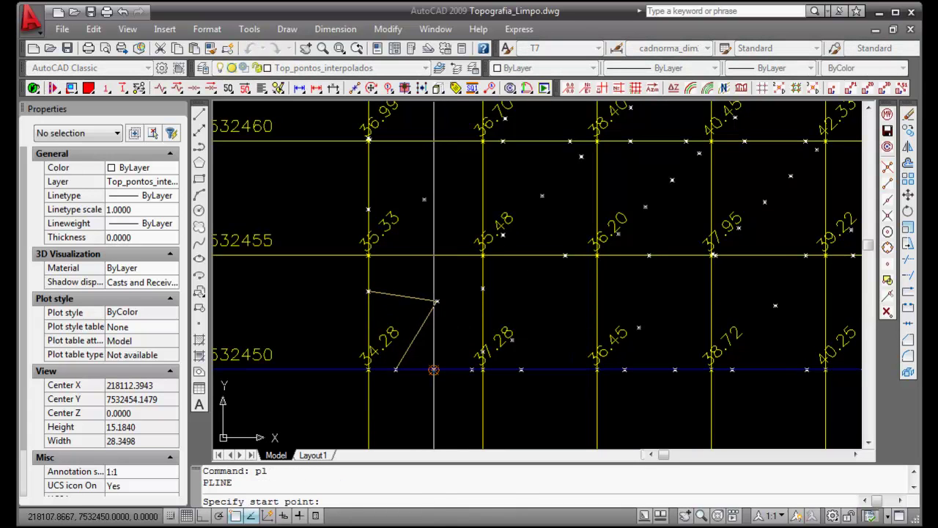
click(434, 369)
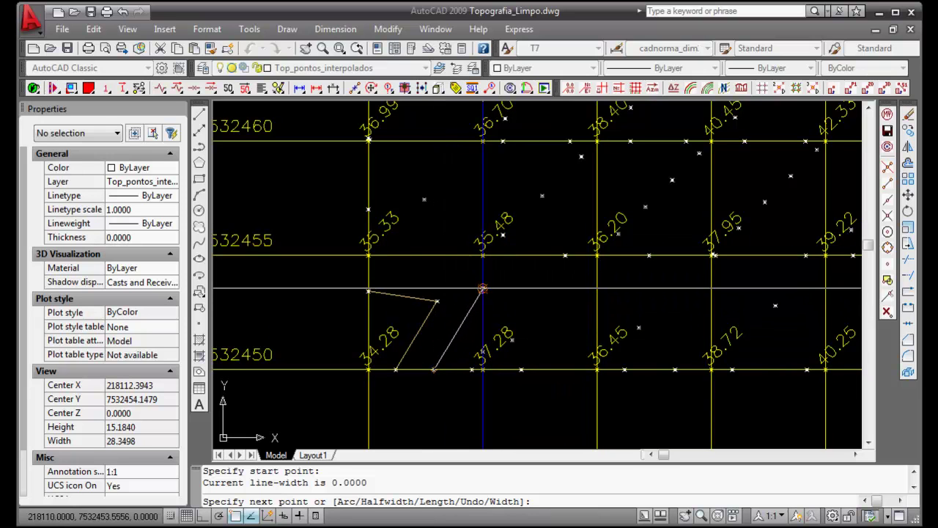
click(482, 288)
click(484, 288)
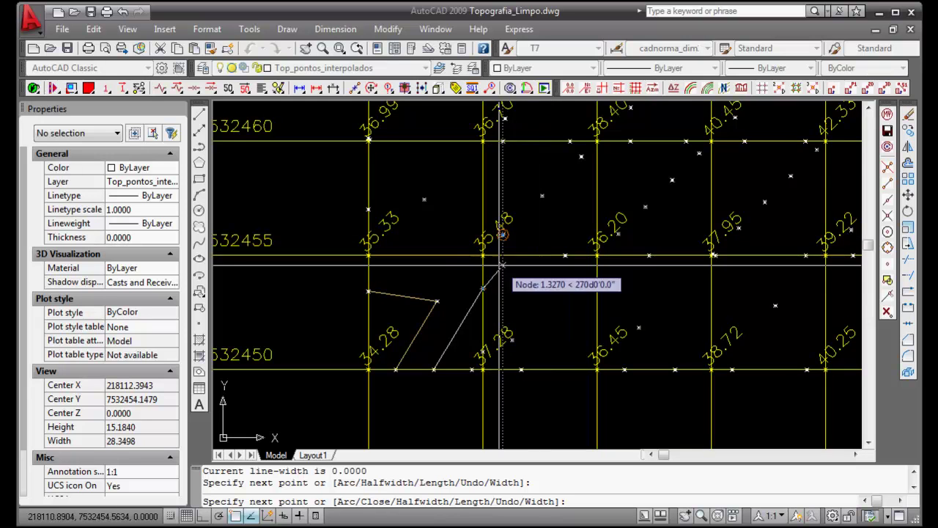
click(565, 255)
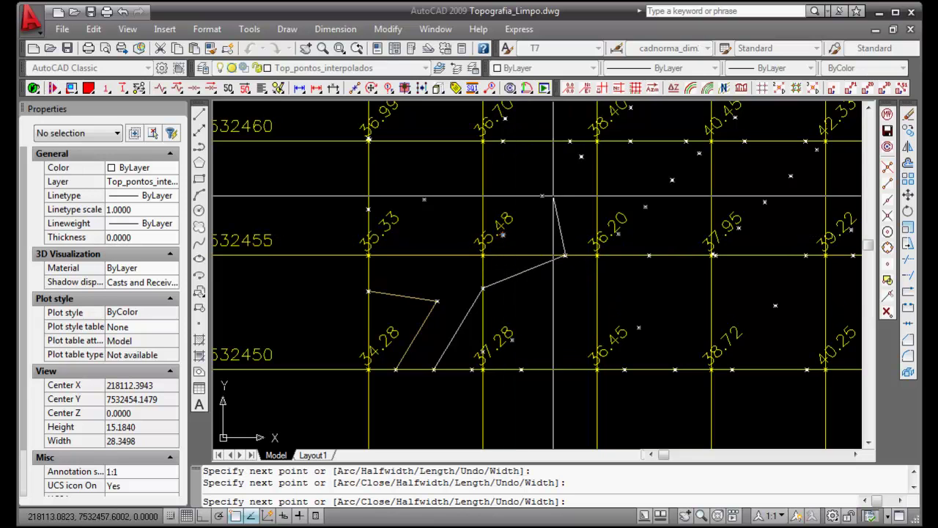
click(503, 234)
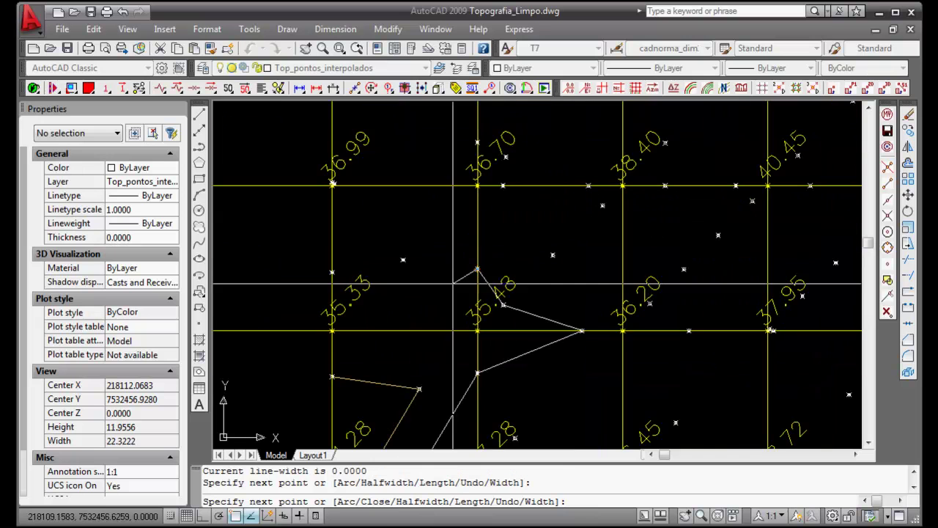
click(403, 259)
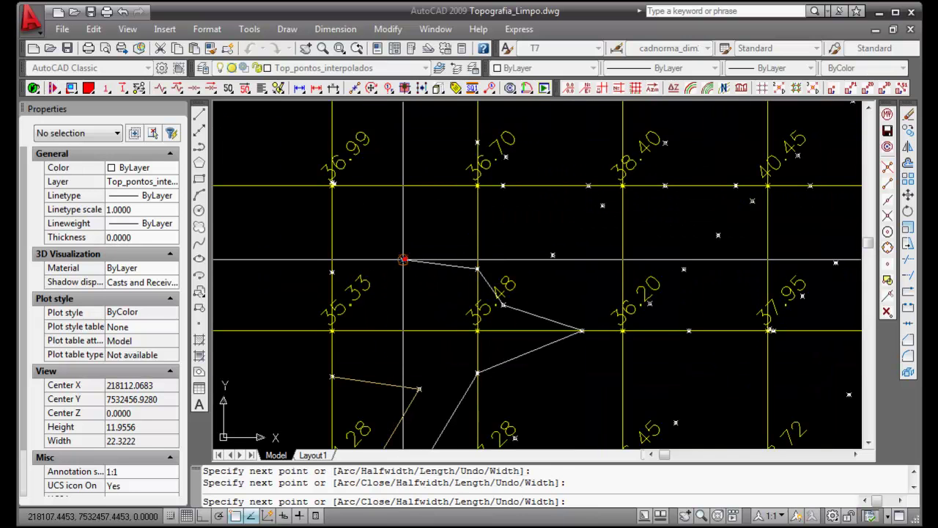
click(333, 270)
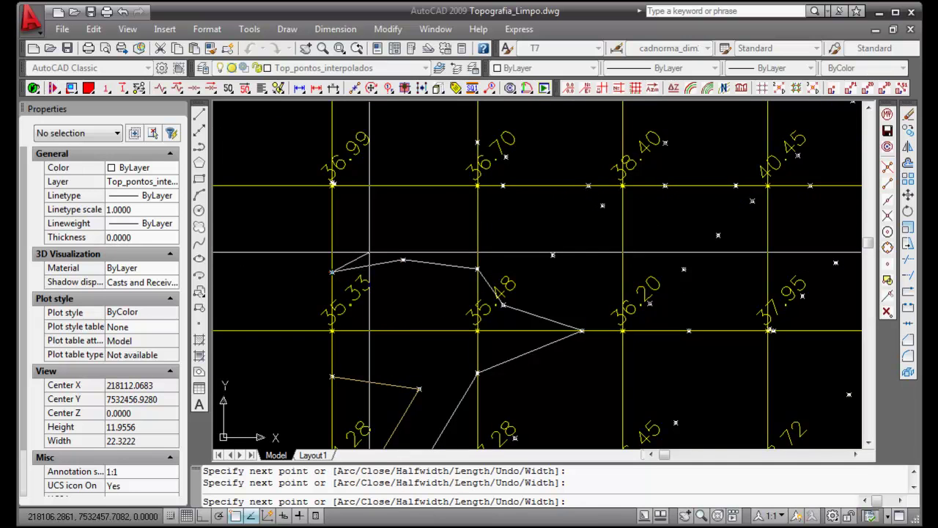
key(Return)
Undo the last erase.
scroll(408, 240, down, 4)
scroll(475, 285, up, 5)
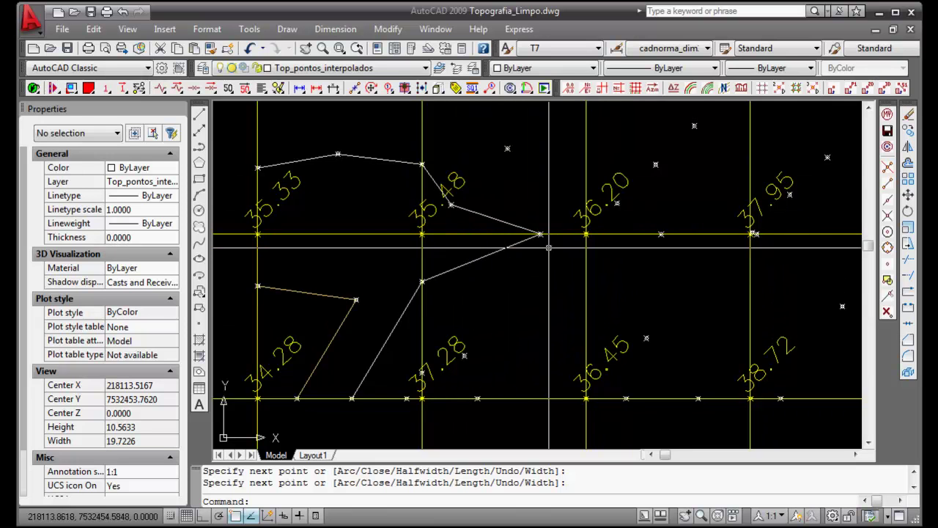
scroll(440, 220, down, 4)
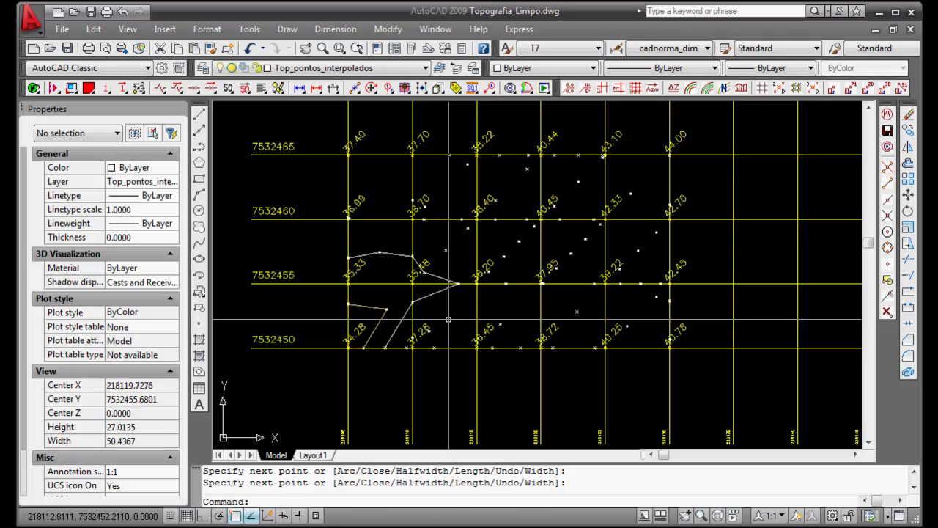
text(u)
key(Return)
Smooth the contour polyline around the 35.48 level with the Fit option of polyline editing and inspect the curve.
scroll(433, 303, up, 2)
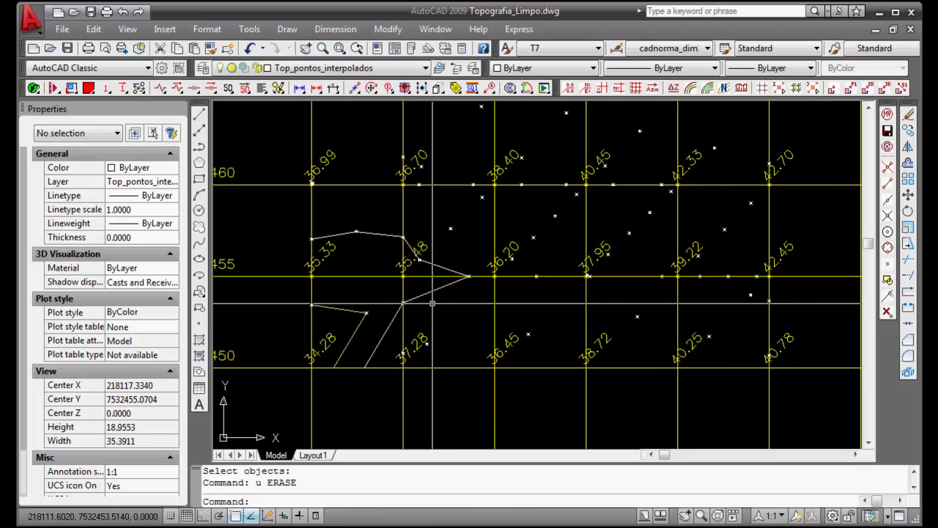
click(390, 29)
mouse_move(454, 98)
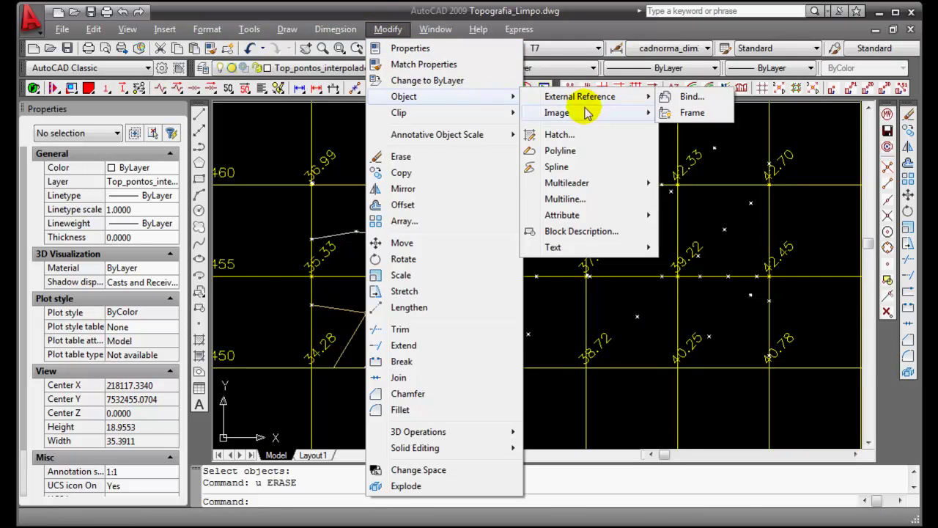
click(586, 150)
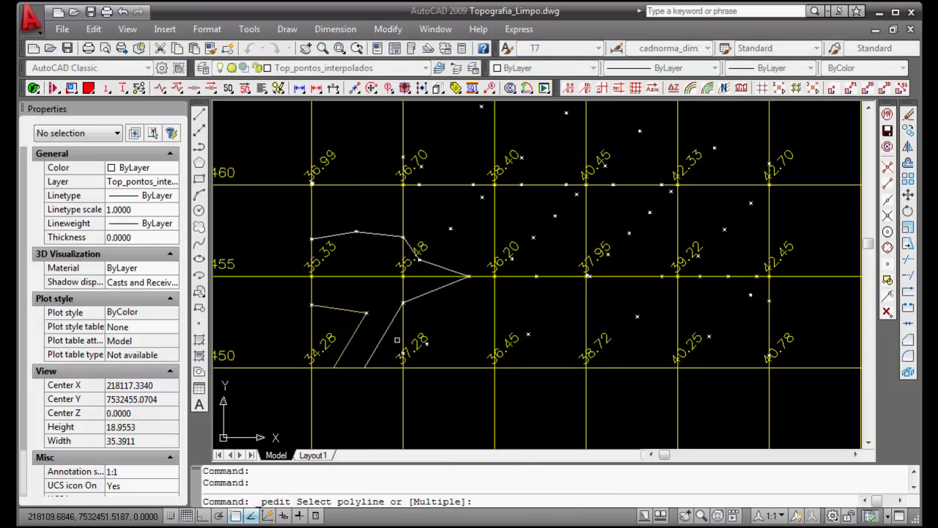
click(385, 332)
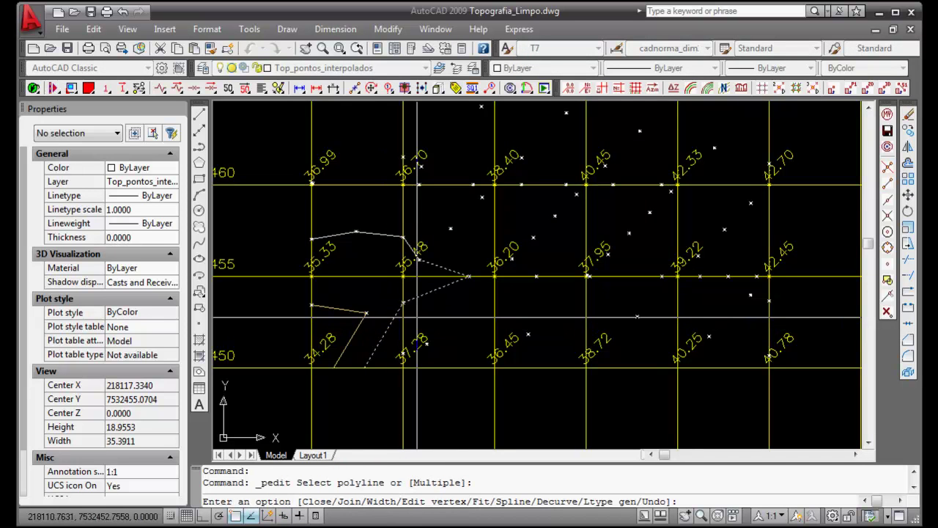
text(u)
key(Return)
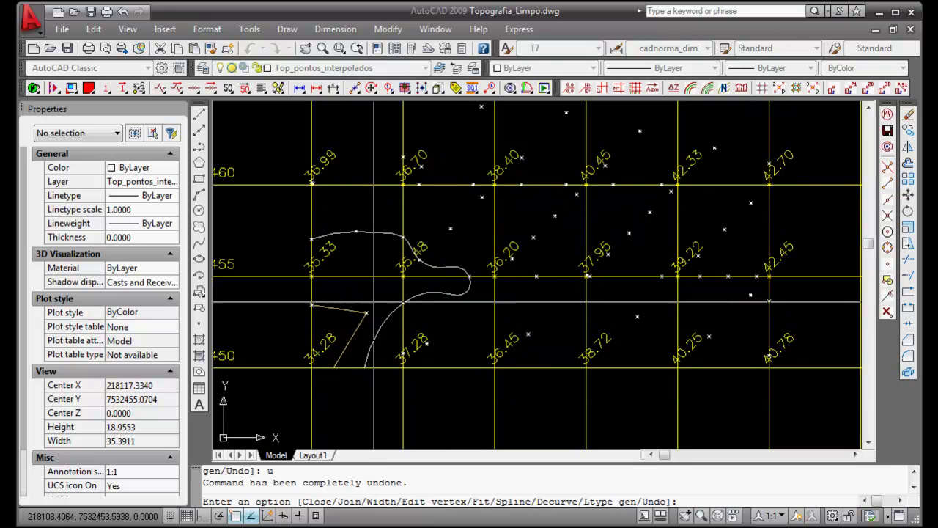
scroll(405, 241, up, 5)
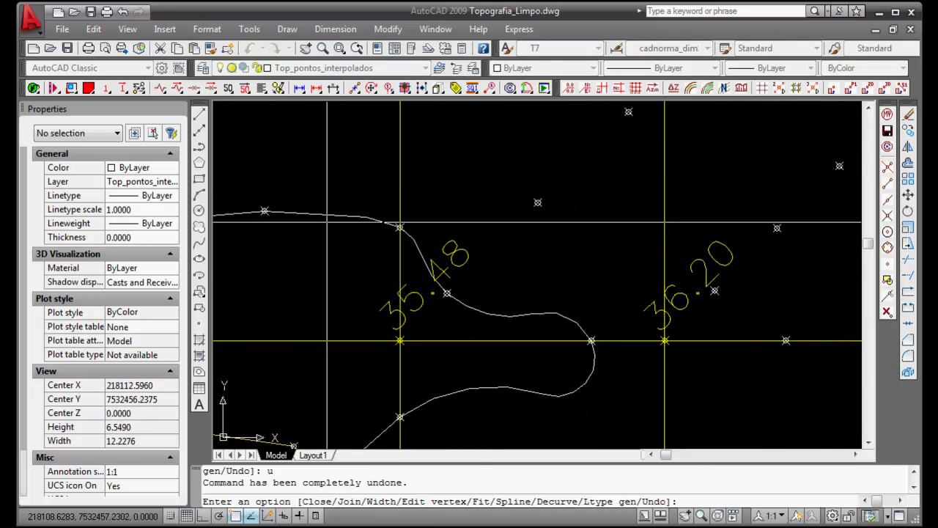
scroll(421, 265, down, 2)
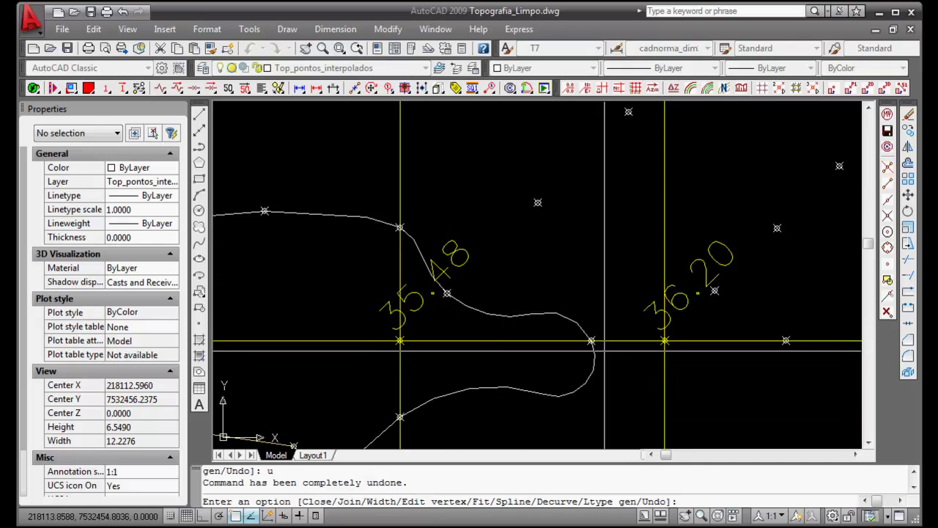
scroll(495, 191, down, 2)
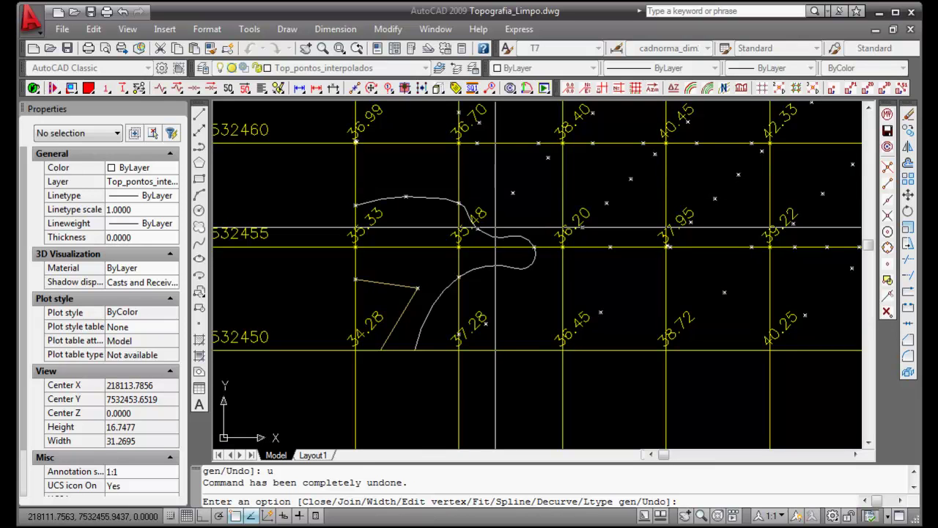
Try the Spline option on the contour polyline around the 35.48 level, and undo it.
text(s)
key(Return)
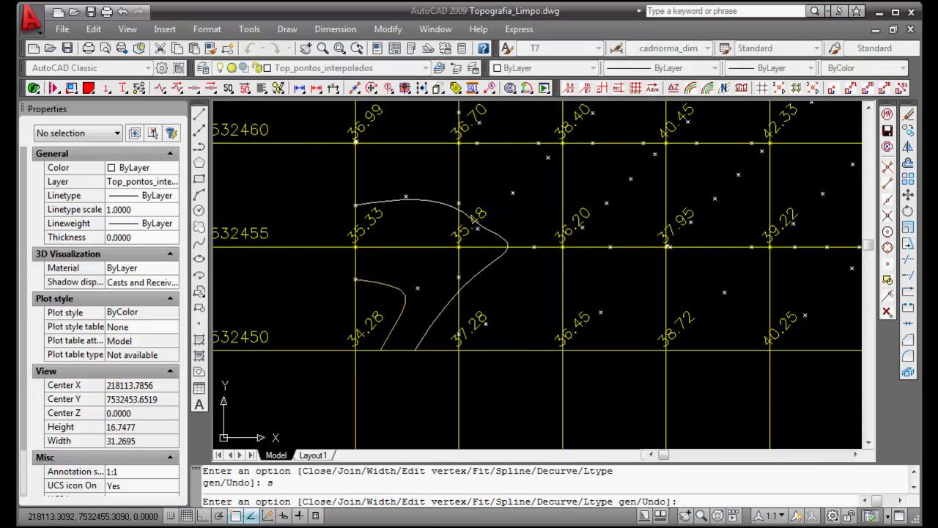
text(u)
key(Return)
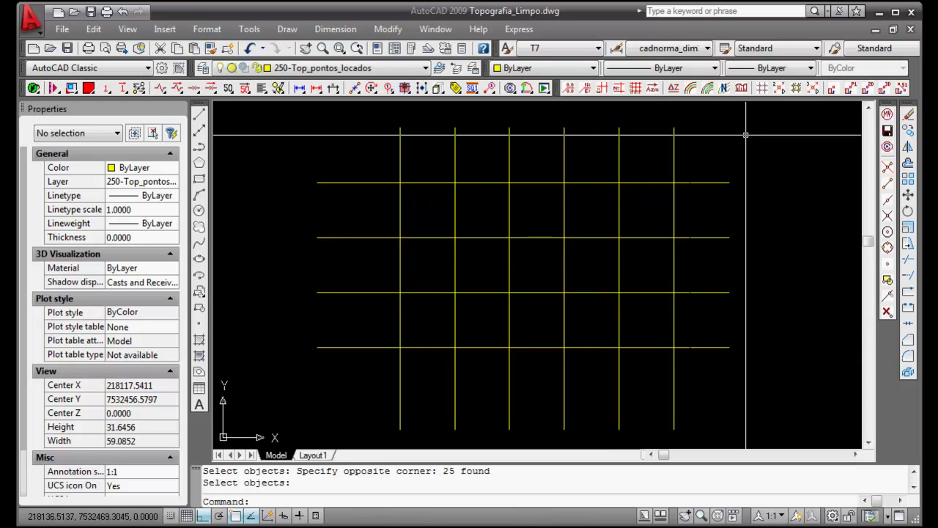
Place a 34.28 level point with pt3 at the first intersection of the lowest grid line, using intersection snap.
click(798, 91)
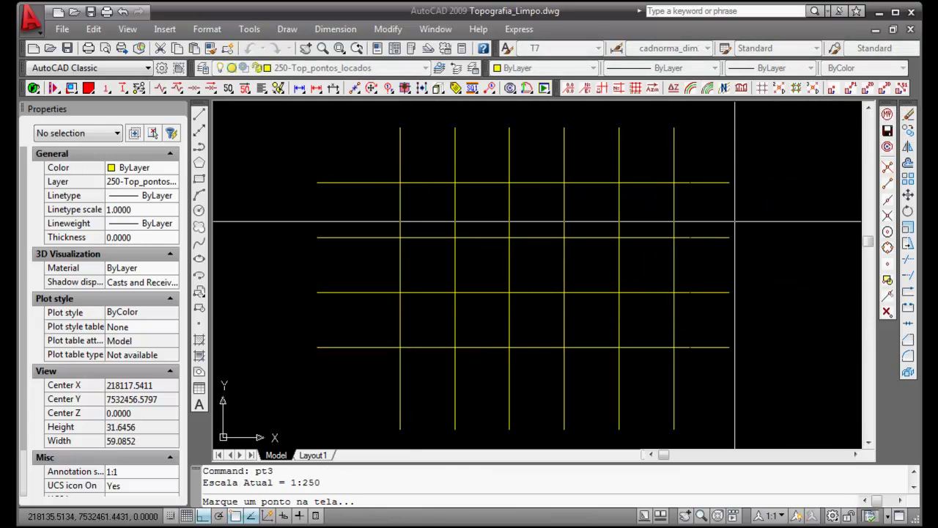
click(796, 88)
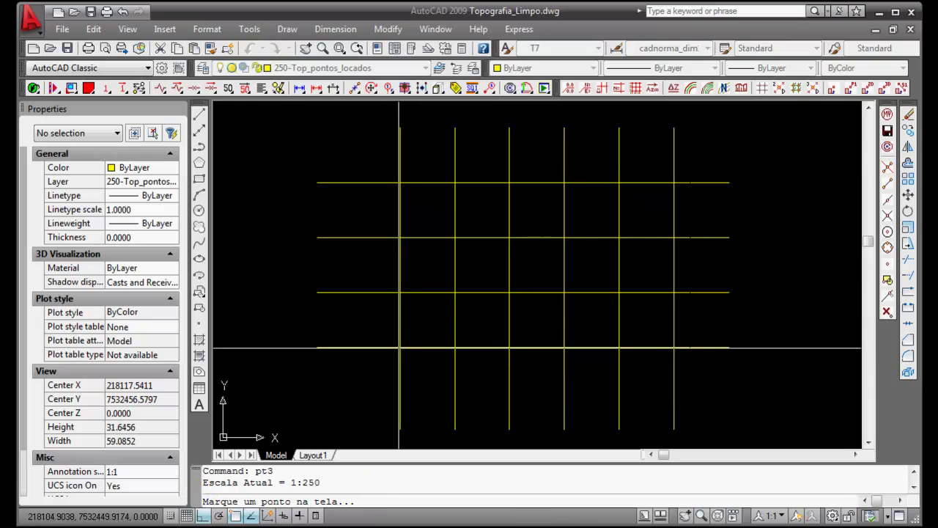
click(887, 215)
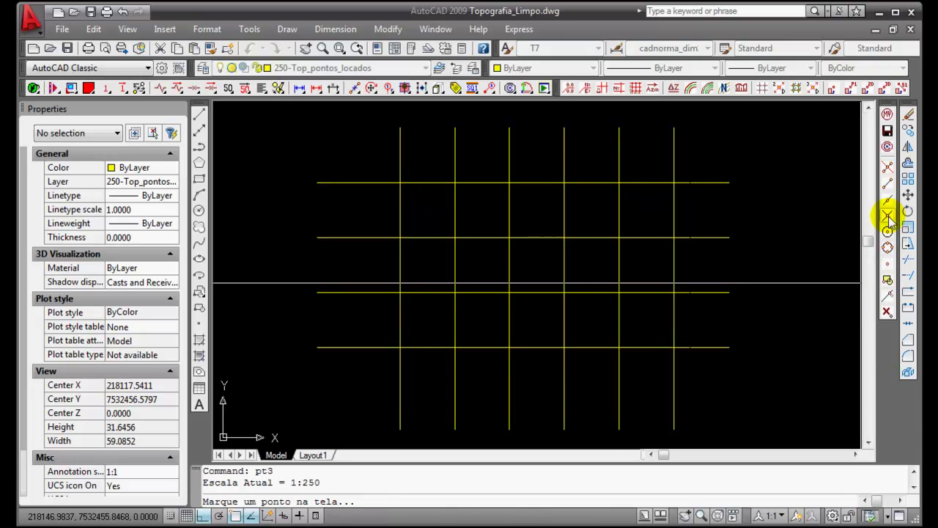
click(403, 345)
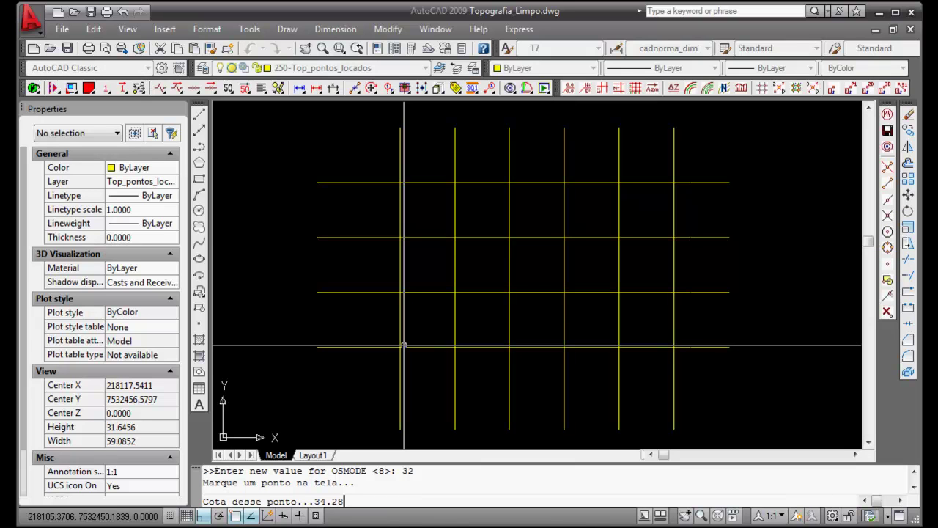
key(Return)
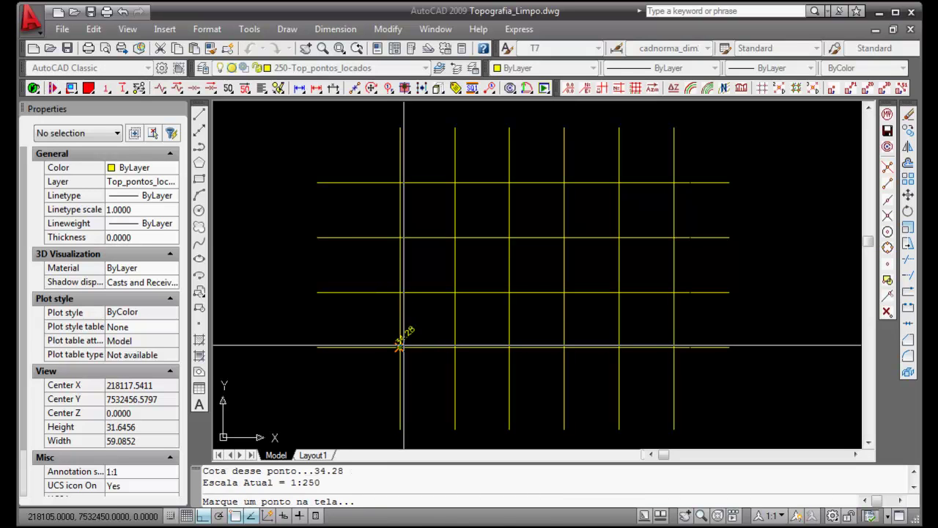
Place a 35.44 level point at the second intersection of the lowest grid line and mark the third intersection for the 36.45 level.
click(454, 347)
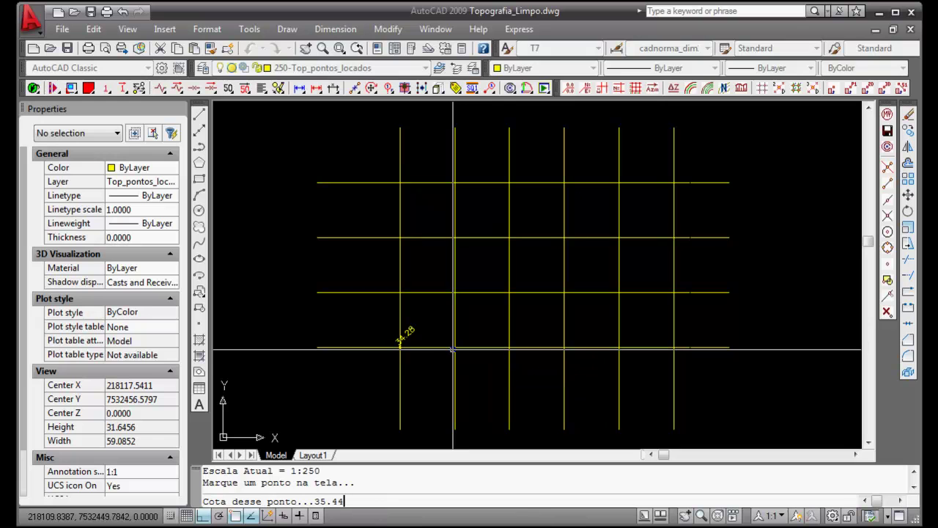
text(35.44)
key(Return)
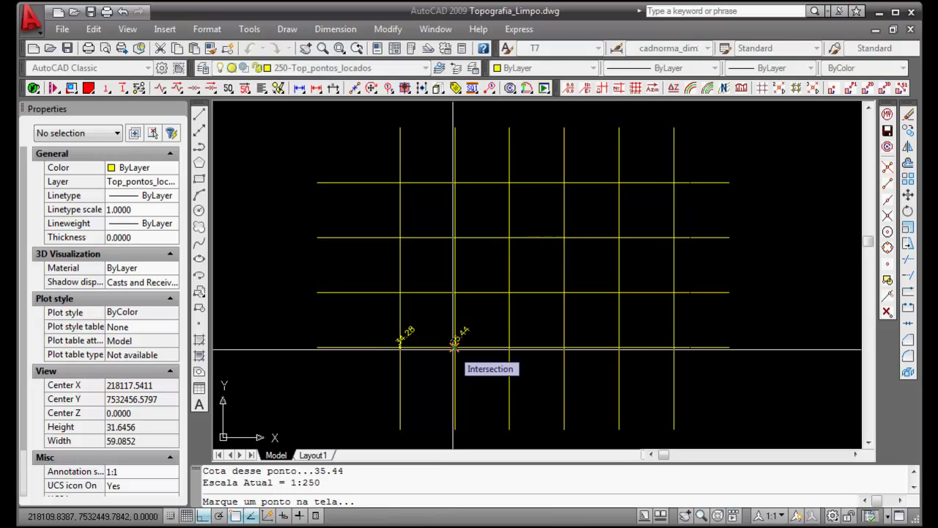
click(508, 347)
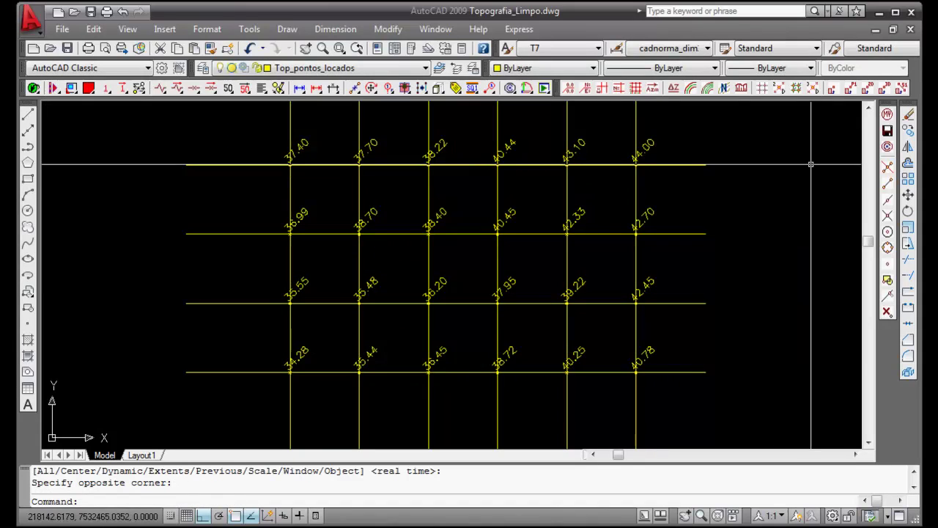
click(812, 89)
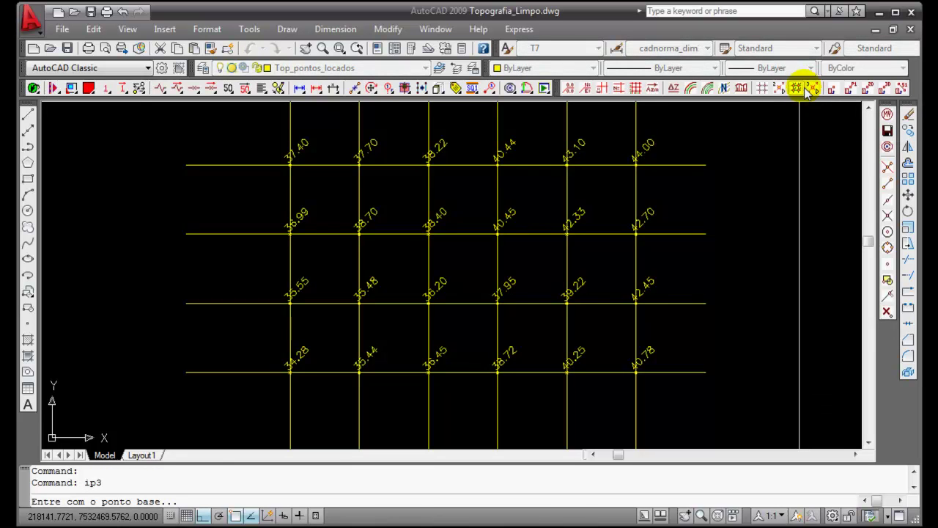
click(887, 263)
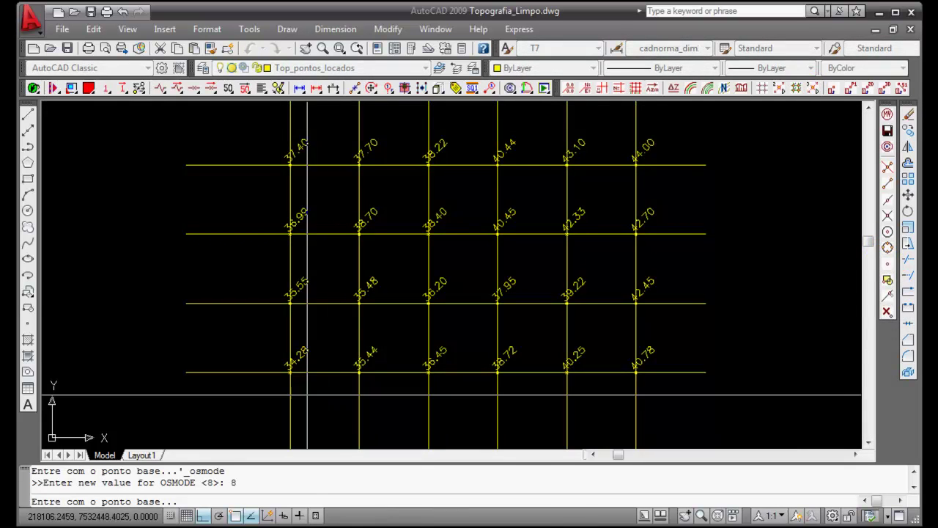
scroll(329, 372, up, 5)
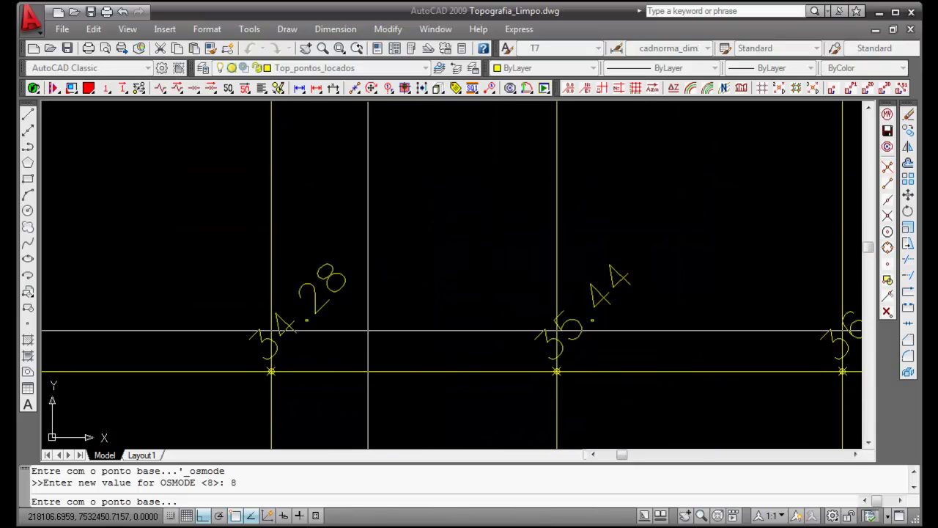
key(Escape)
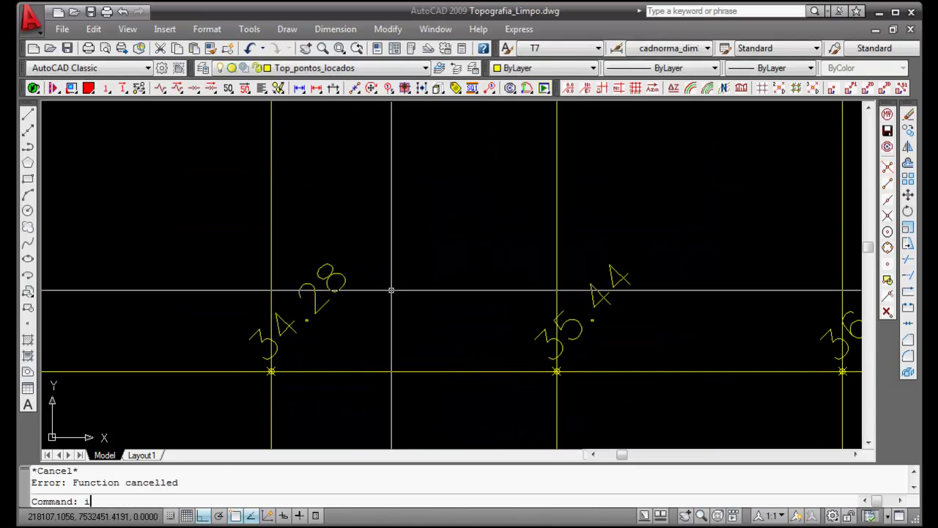
Check the coordinates and elevation of the 34.28 level point on the lowest grid line with the ID command.
text(id)
key(Return)
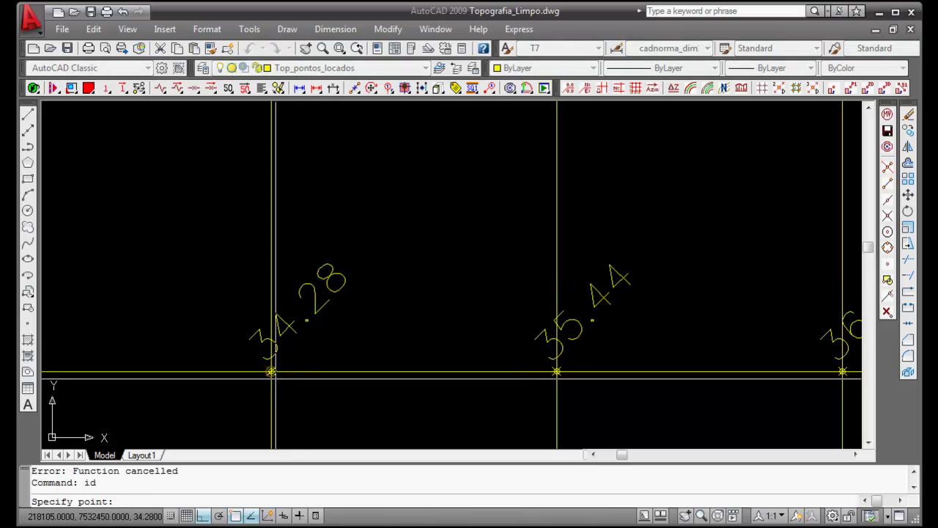
click(272, 372)
drag(360, 483, 366, 483)
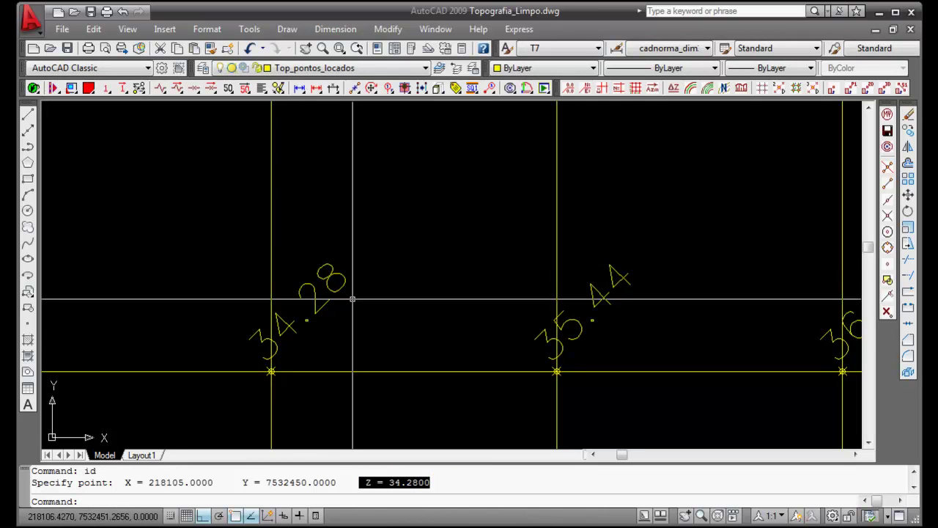
key(F2)
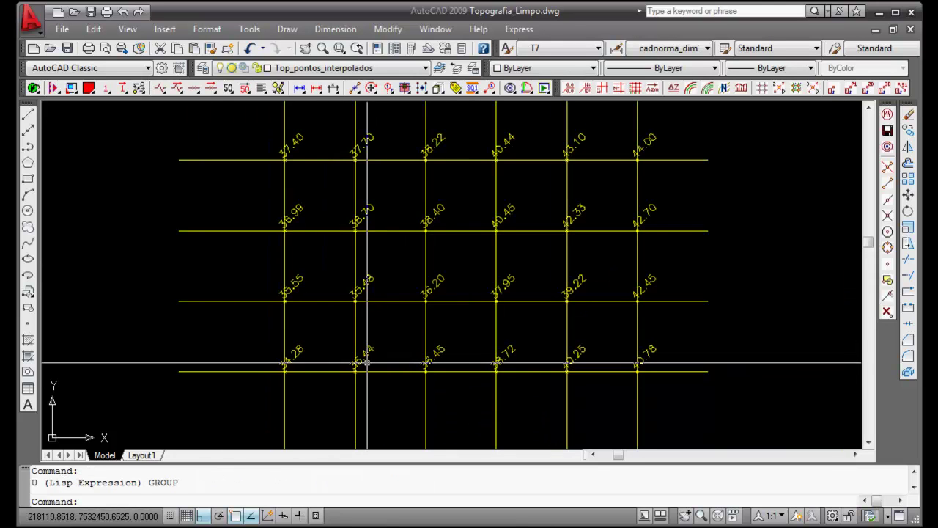
Interpolate with ip3 along the lowest grid line from the 34.28 to the 40.78 level, using node snap with object snap tracking off.
click(888, 265)
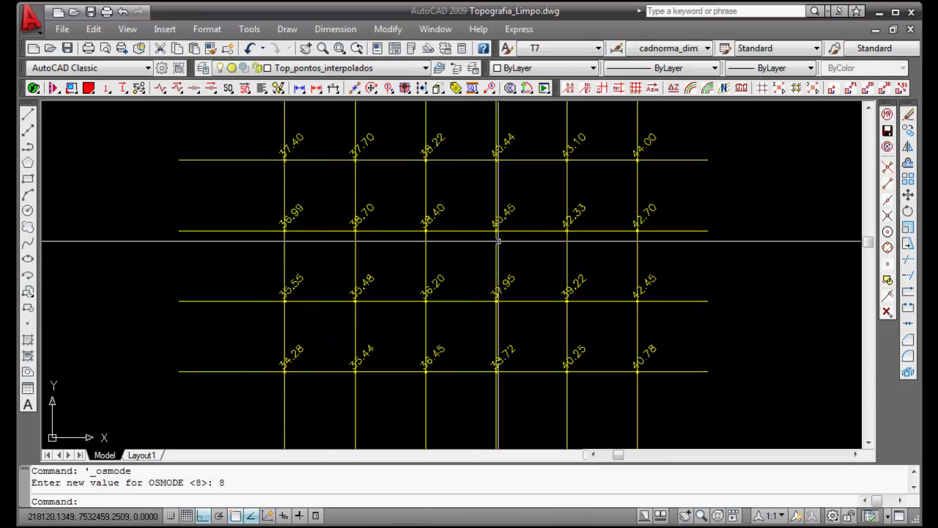
click(813, 88)
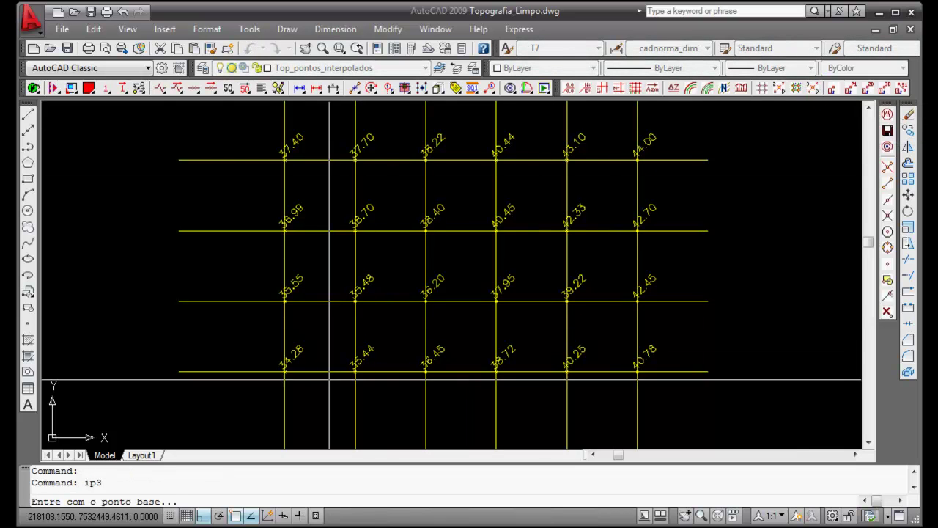
click(284, 372)
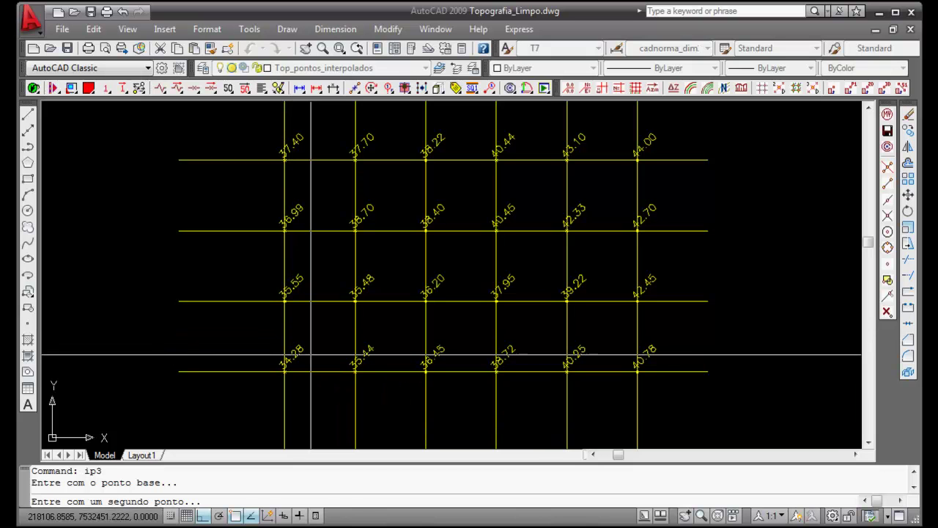
key(F11)
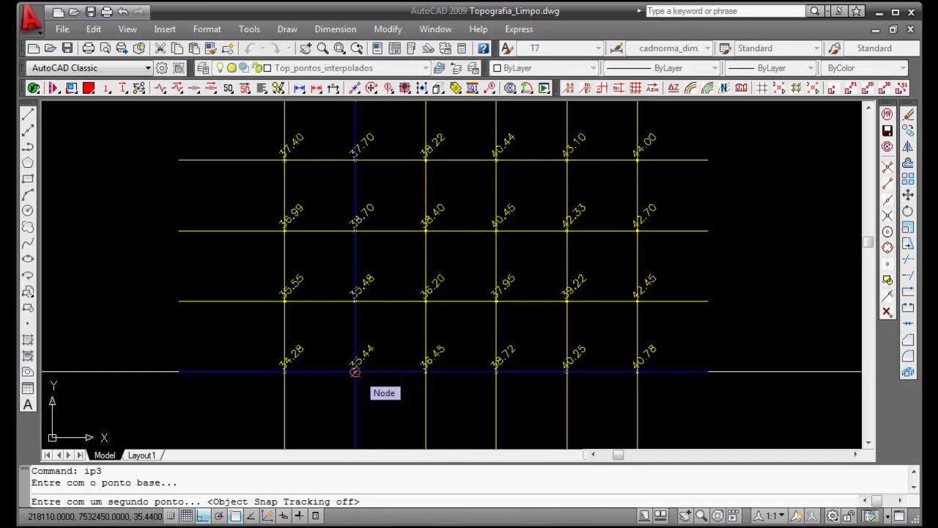
click(355, 372)
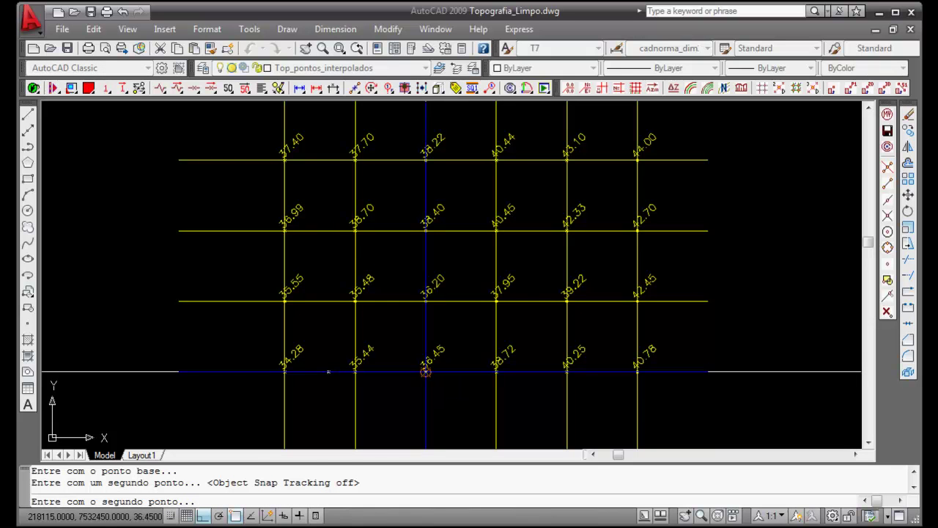
click(426, 372)
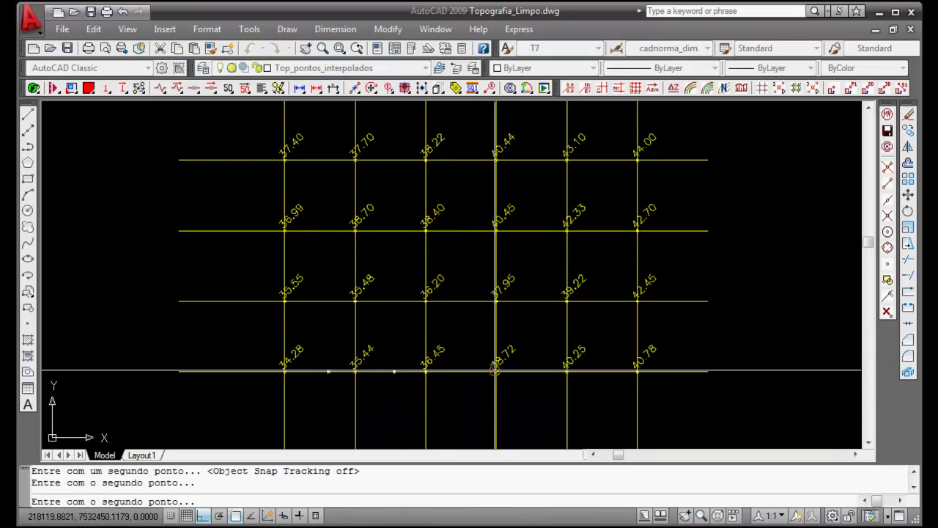
click(496, 372)
click(567, 372)
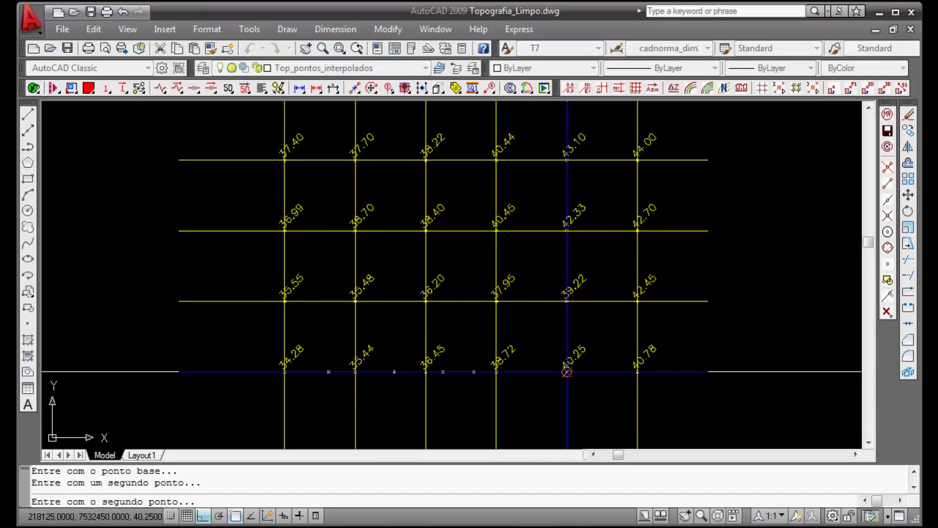
click(637, 372)
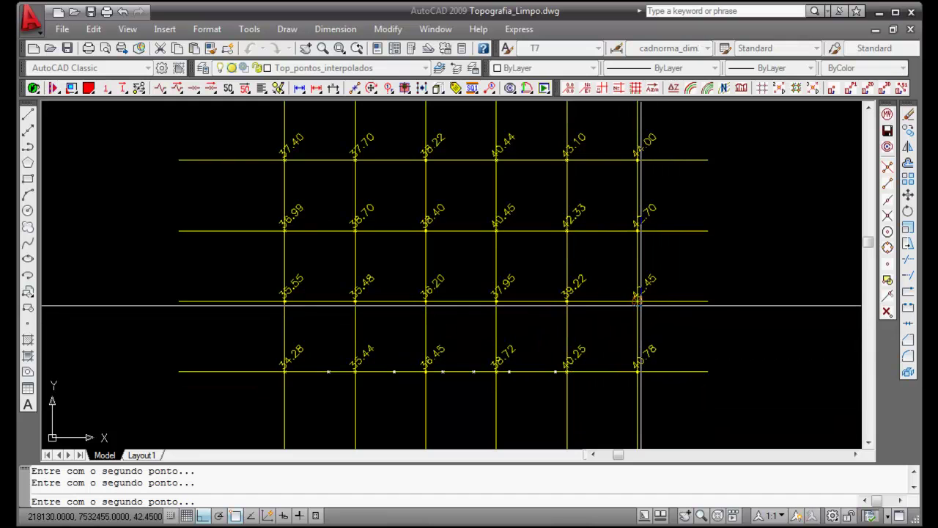
Continue the ip3 interpolation along the second horizontal grid line from the bottom, from the 42.45 level back to the 35.55 level.
click(566, 300)
click(497, 301)
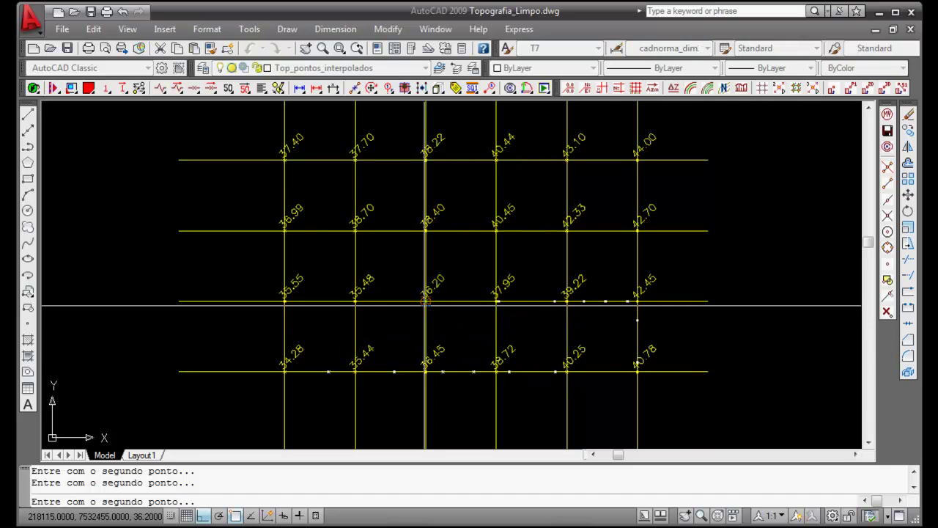
click(425, 300)
click(284, 300)
Continue the ip3 interpolation along the third horizontal grid line from the bottom, from the 36.99 level to the 42.70 level.
click(285, 230)
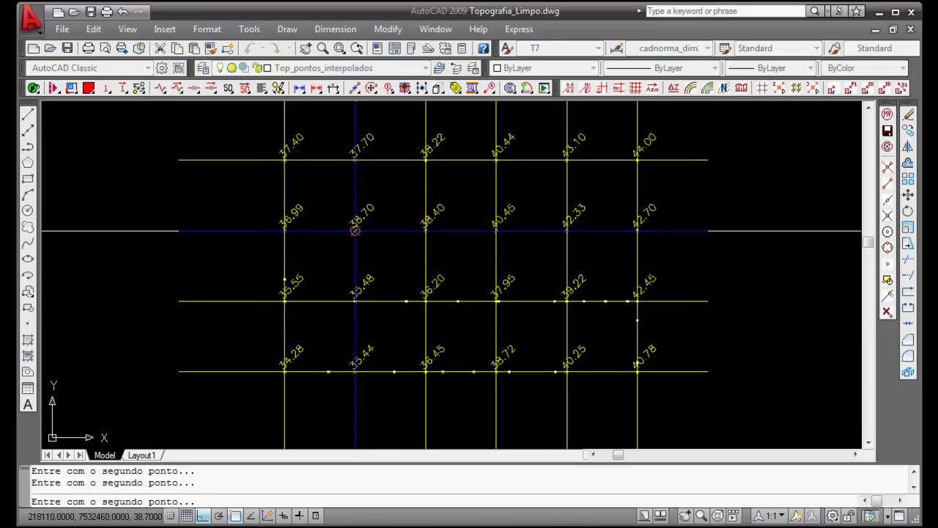
click(354, 230)
click(425, 230)
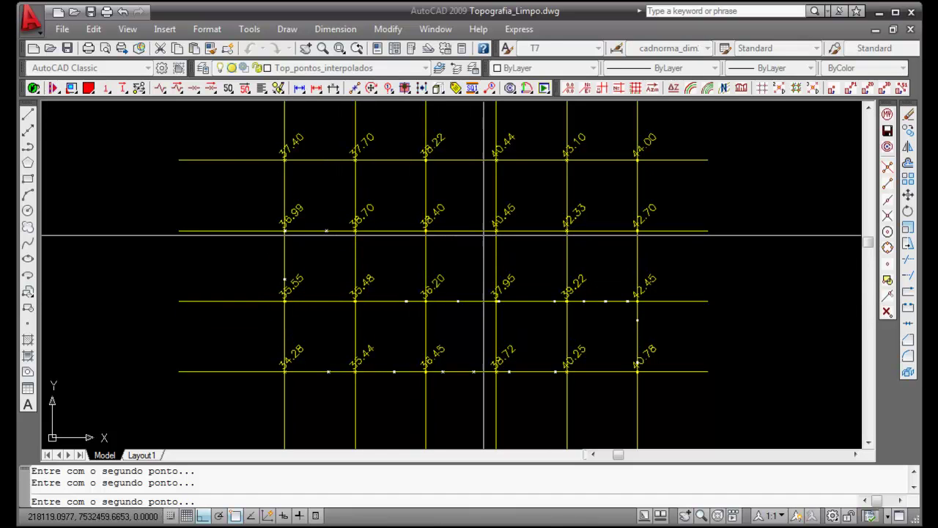
click(567, 231)
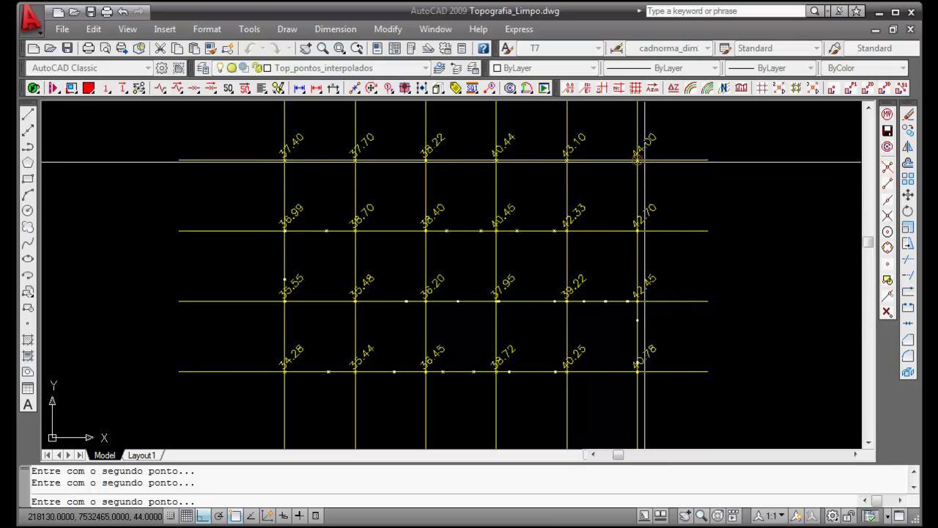
Complete the ip3 interpolation along the uppermost grid line from the 44.00 level back to the 37.40 level.
click(567, 159)
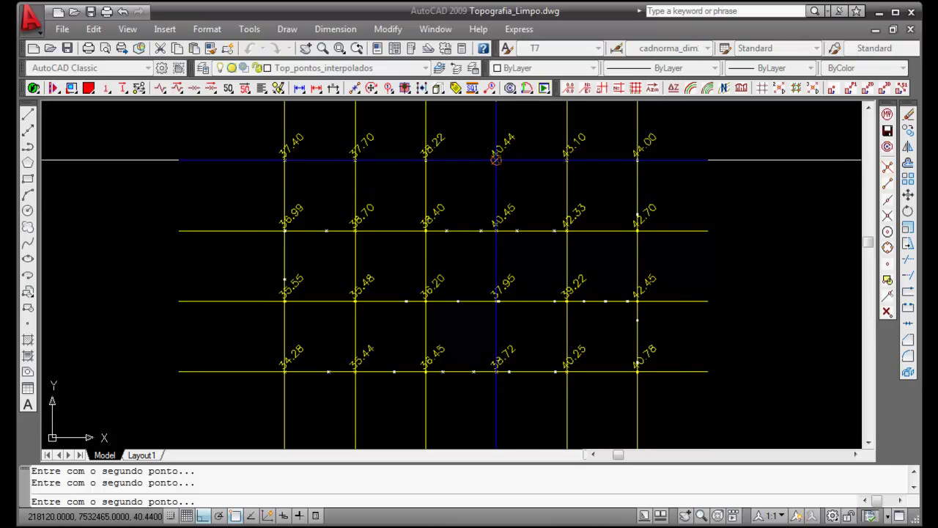
click(426, 159)
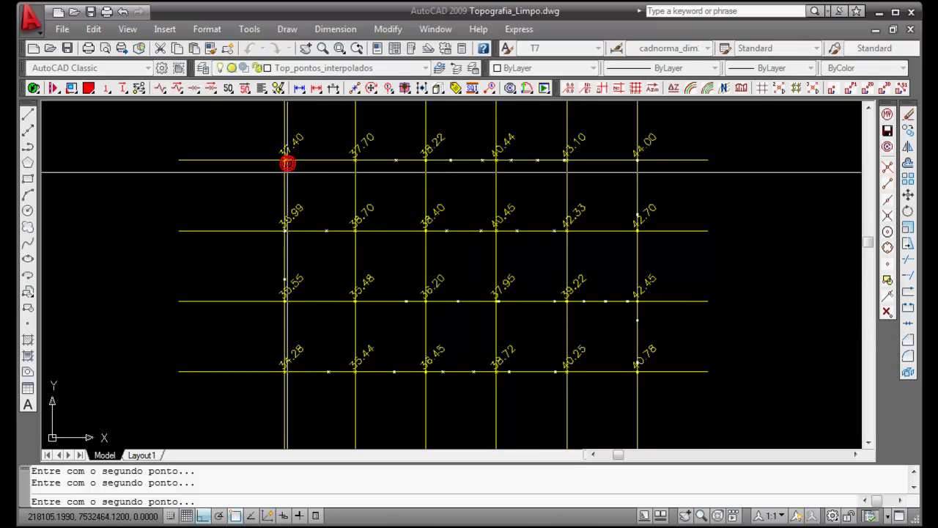
key(Escape)
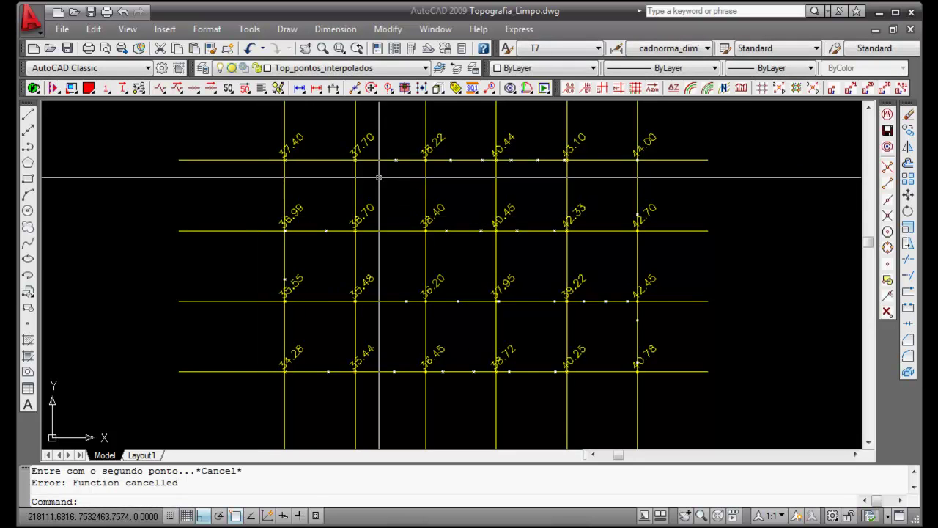
Check with ID the elevation of the interpolated point between the 37.70 and 38.22 levels on the uppermost grid line.
scroll(396, 166, up, 3)
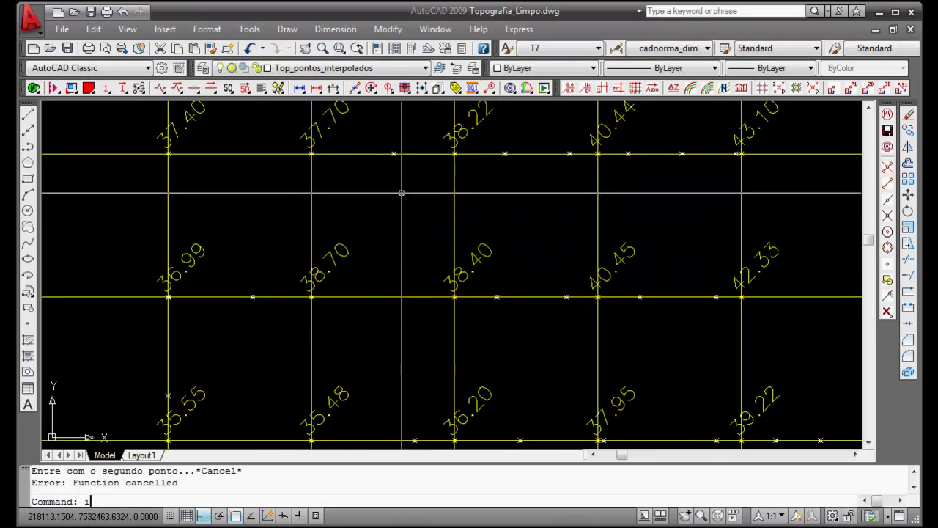
text(id)
key(Return)
click(395, 153)
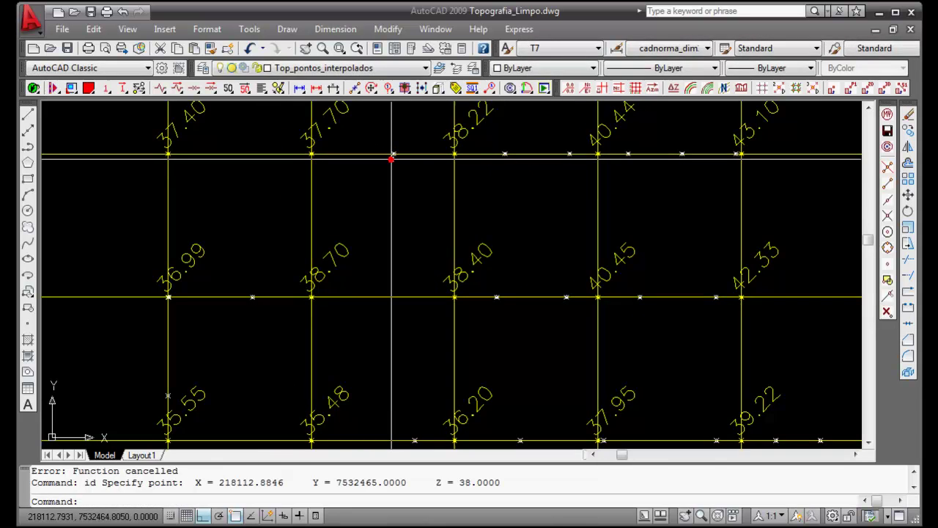
drag(436, 482, 476, 480)
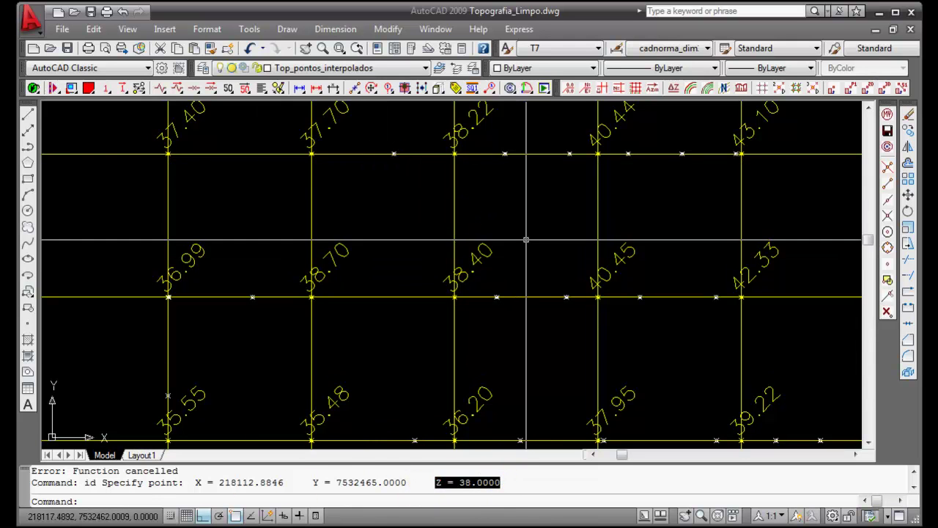
key(Escape)
key(F2)
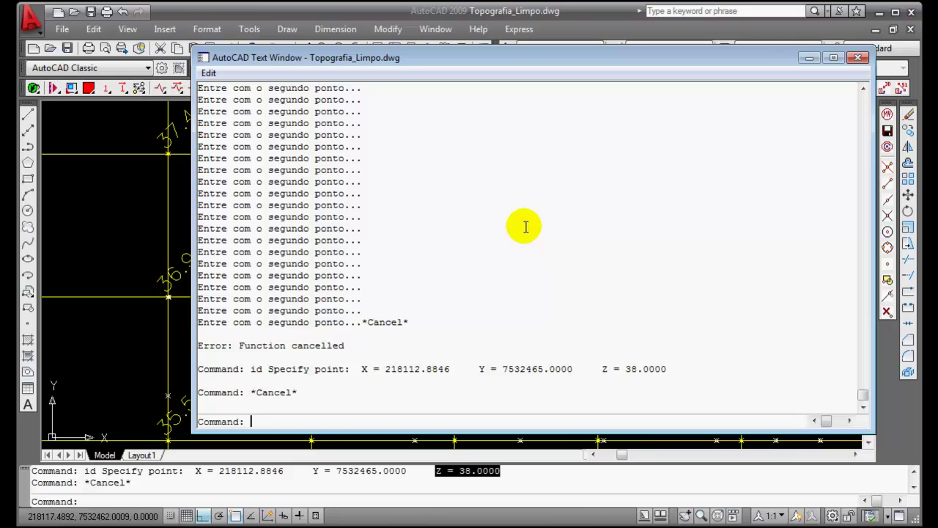
key(F2)
scroll(543, 228, down, 2)
middle_drag(542, 245, 462, 242)
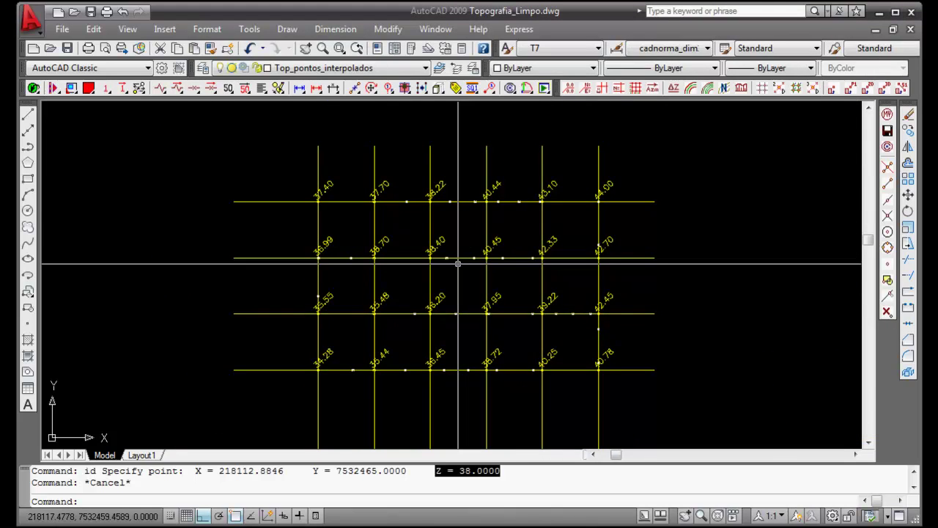
scroll(458, 264, up, 1)
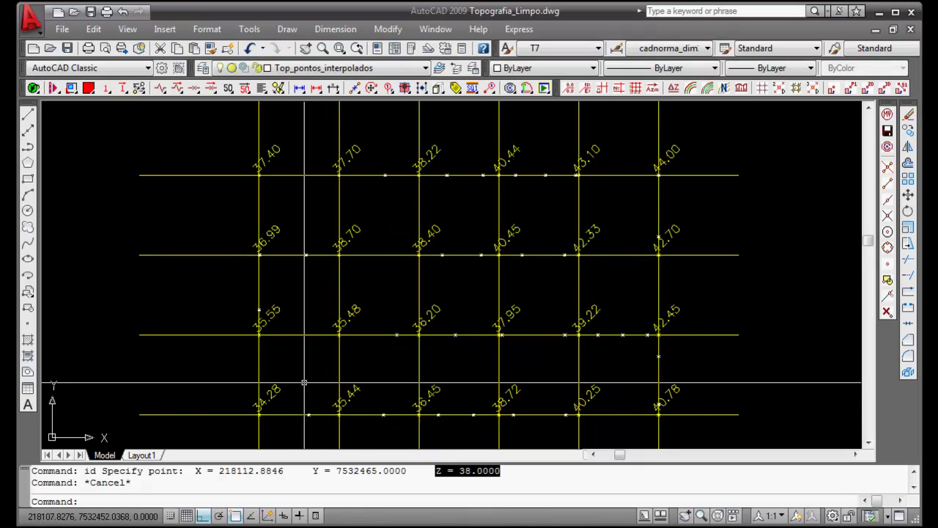
middle_drag(304, 383, 335, 335)
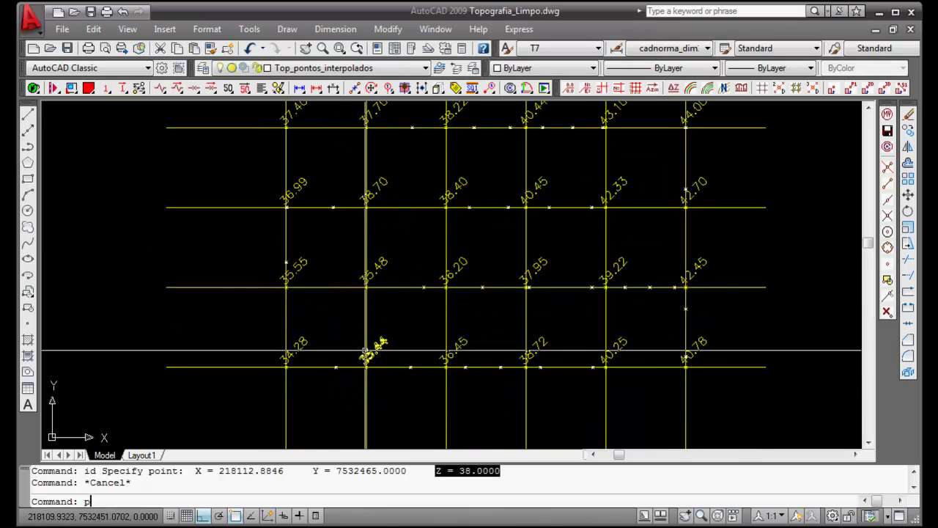
text(l)
key(Return)
scroll(433, 341, up, 1)
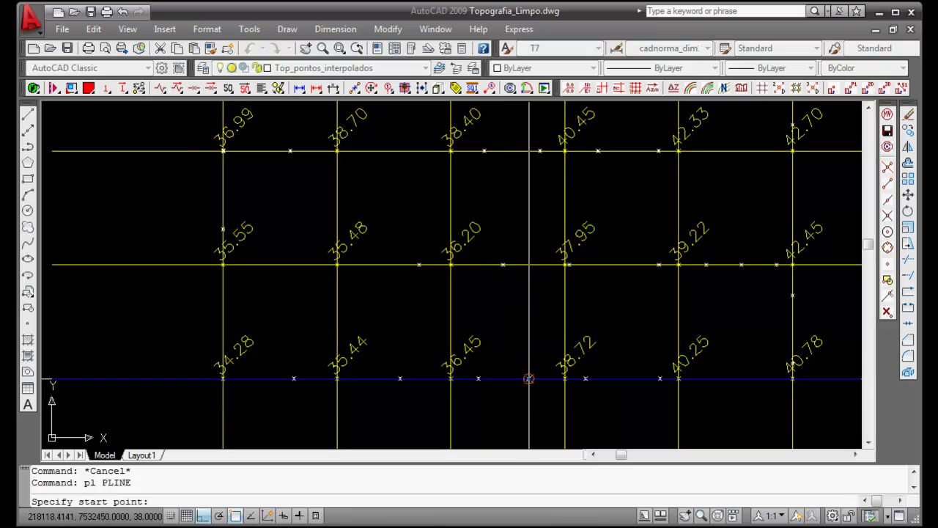
click(528, 379)
scroll(476, 396, down, 2)
key(Escape)
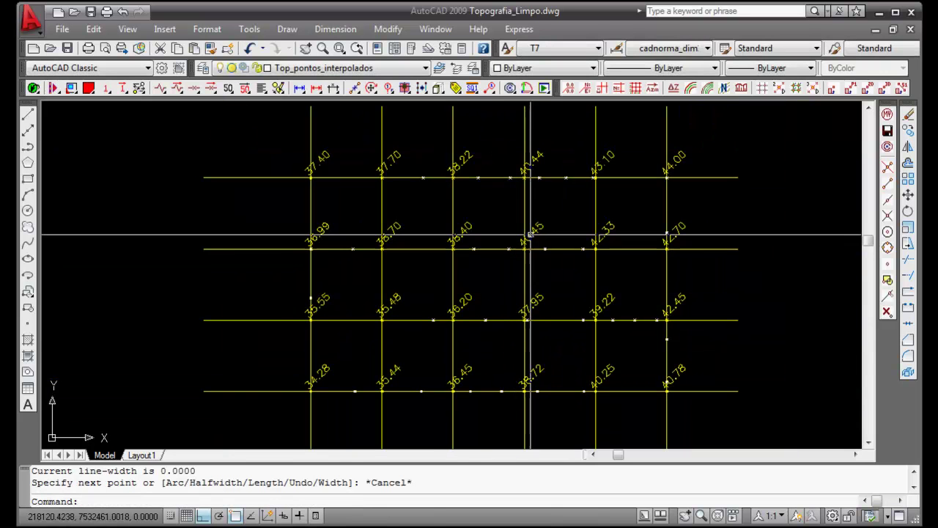
Interpolate with ip3 up the first vertical grid line from the 34.28 level through the 35.55 and 36.99 levels.
click(813, 88)
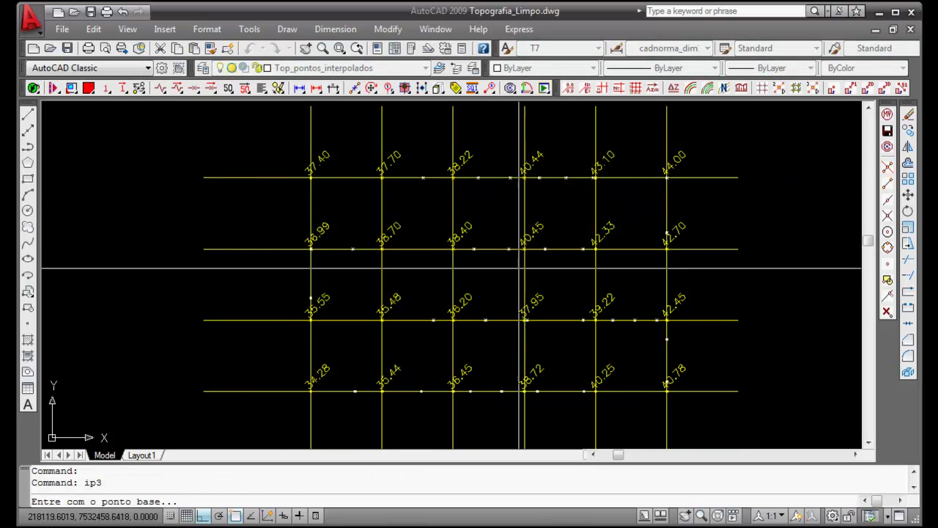
click(311, 390)
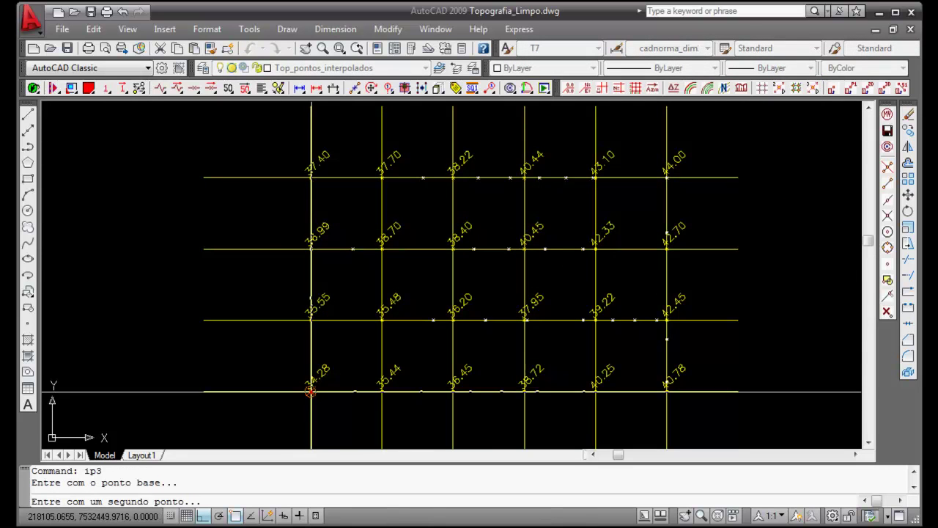
click(312, 320)
click(311, 255)
key(Return)
Interpolate with ip3 up the second vertical grid line from the 35.44 level to the 37.70 level.
key(Return)
click(382, 390)
click(382, 321)
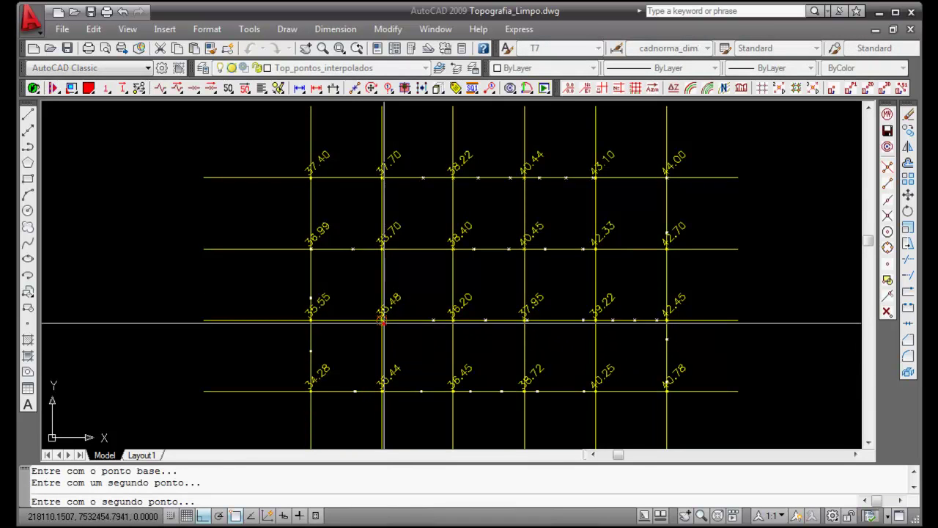
click(382, 177)
key(Return)
Interpolate with ip3 up the third vertical grid line from the 36.45 level through 36.20 and 38.40 to the 38.22 level.
key(Return)
click(452, 391)
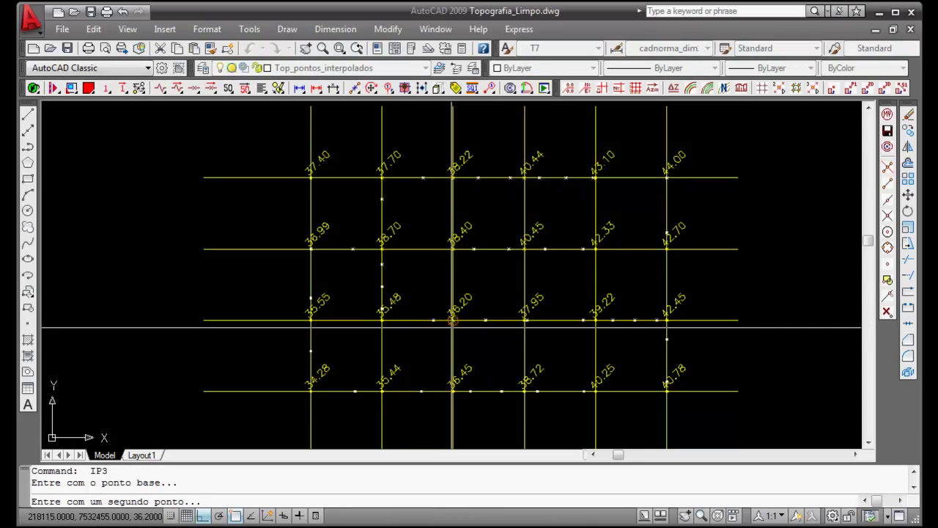
click(451, 325)
click(453, 250)
click(453, 178)
key(Return)
Interpolate with ip3 up the fourth vertical grid line from the 38.72 level through 37.95 to the 40.45 level.
key(Return)
click(523, 393)
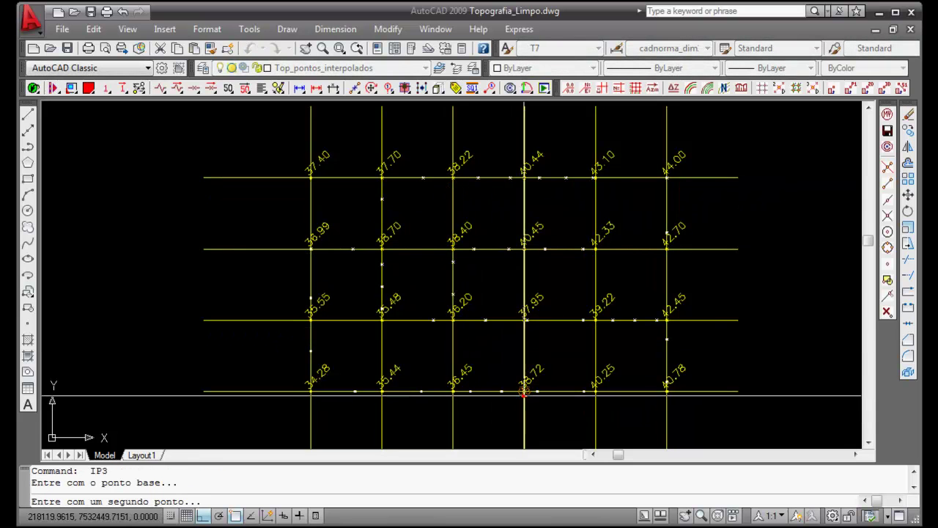
click(525, 319)
click(524, 250)
key(Return)
Try a contour polyline from the interpolated point between levels 36.45 and 38.72 to the one below level 37.95, and erase it.
scroll(426, 323, up, 2)
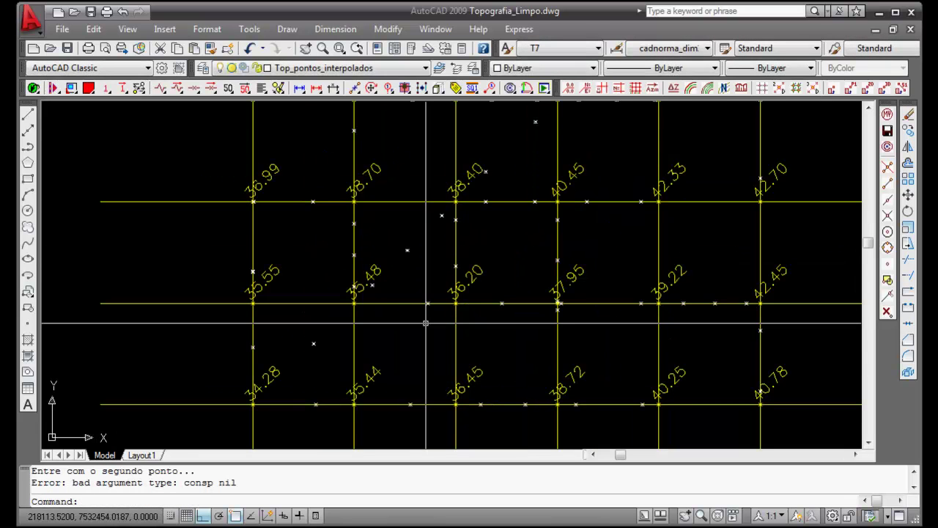
text(pl)
key(Return)
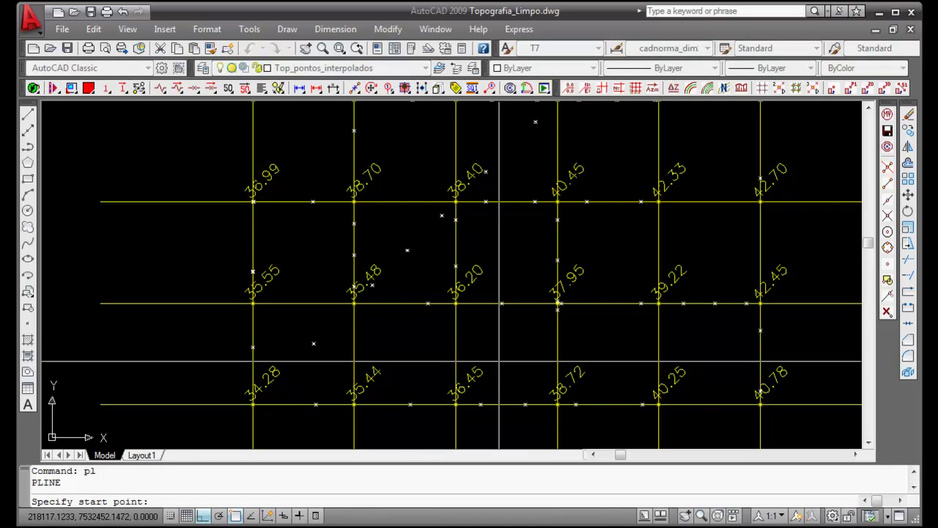
click(525, 404)
click(558, 311)
key(Escape)
scroll(529, 254, down, 3)
mouse_move(530, 255)
middle_down()
mouse_move(493, 290)
mouse_move(470, 277)
middle_up()
text(el)
key(Return)
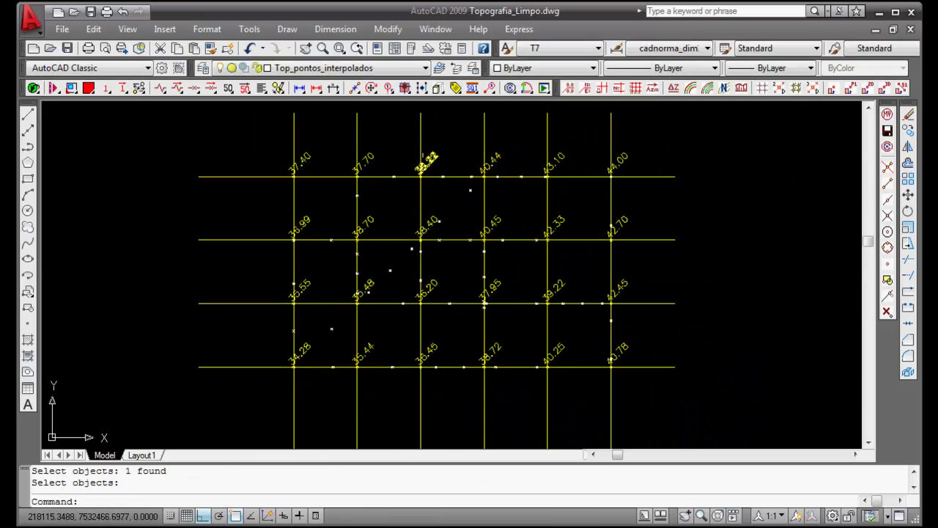
Define an object selection filter for Point Position with X and Y set to any value and Z equal to 38.
click(369, 90)
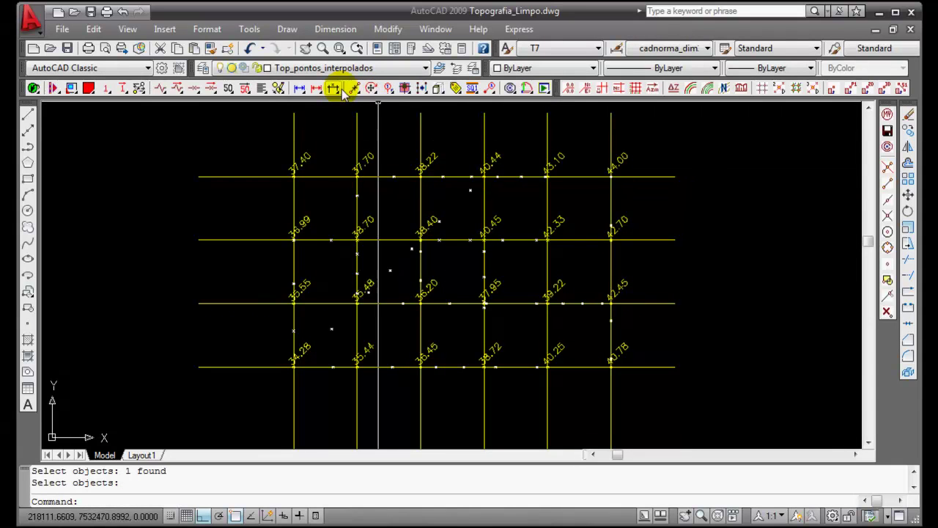
click(352, 89)
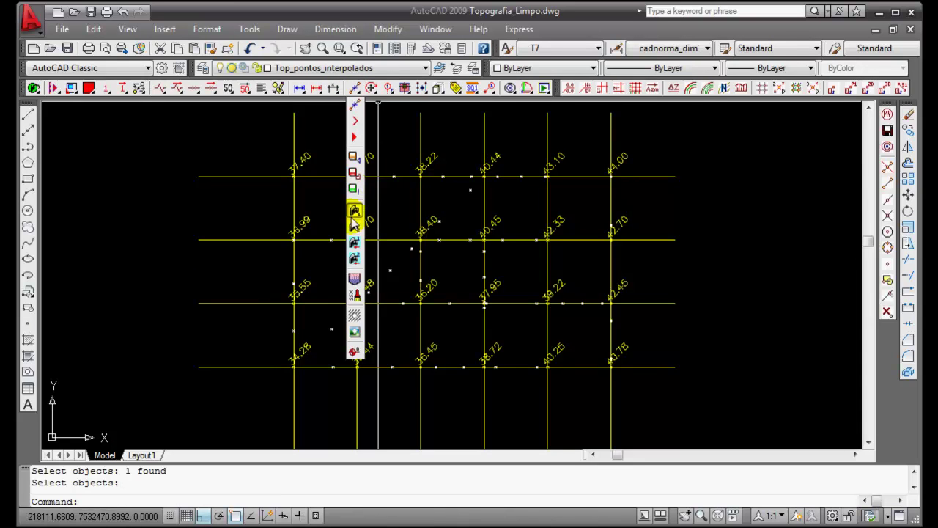
click(354, 280)
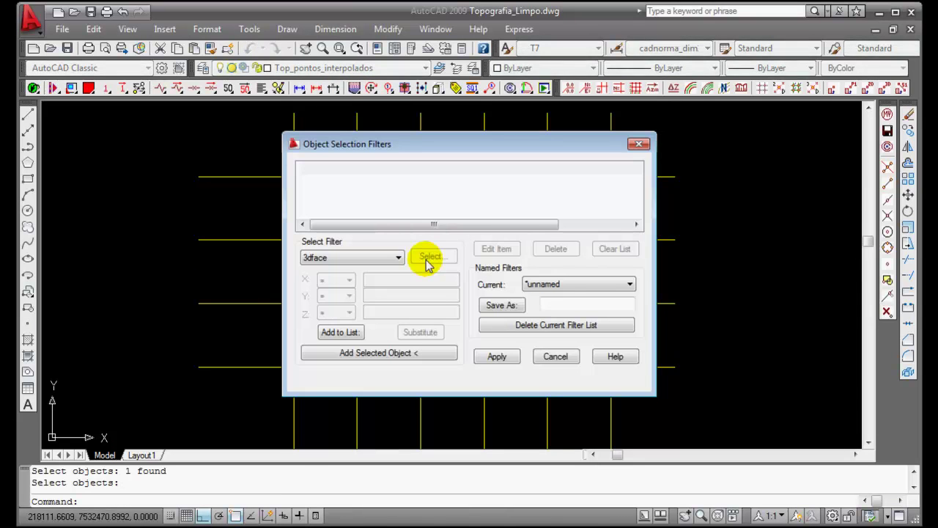
click(399, 258)
drag(401, 318, 399, 406)
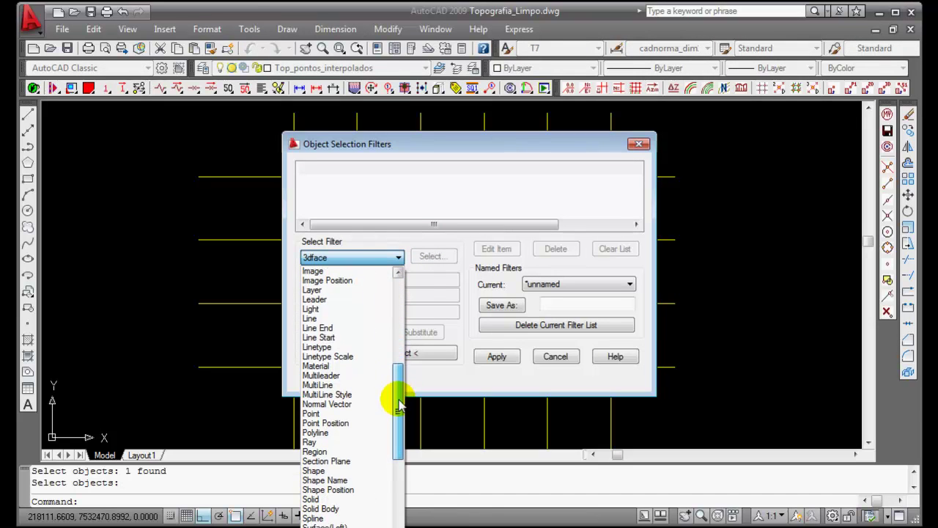
click(334, 423)
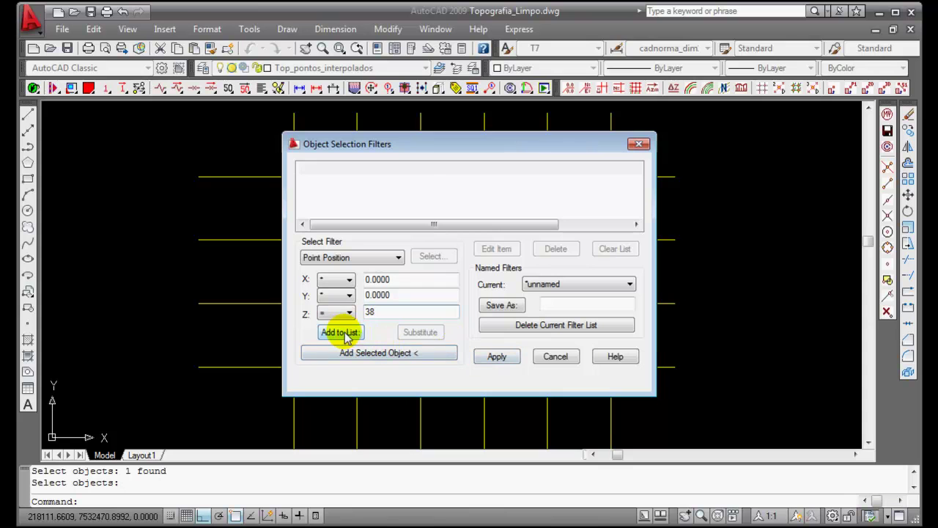
click(345, 333)
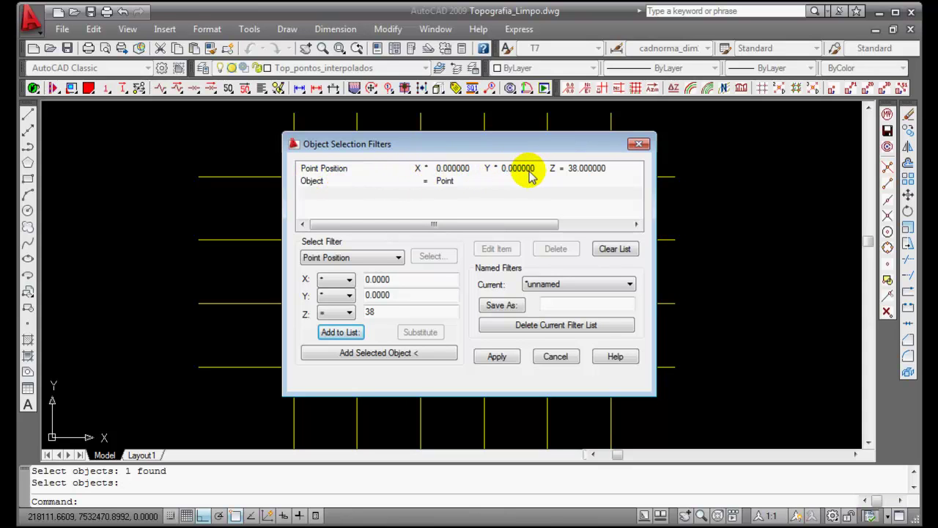
Apply the filter to the whole grid to select the interpolated points at elevation 38.
click(497, 357)
click(665, 129)
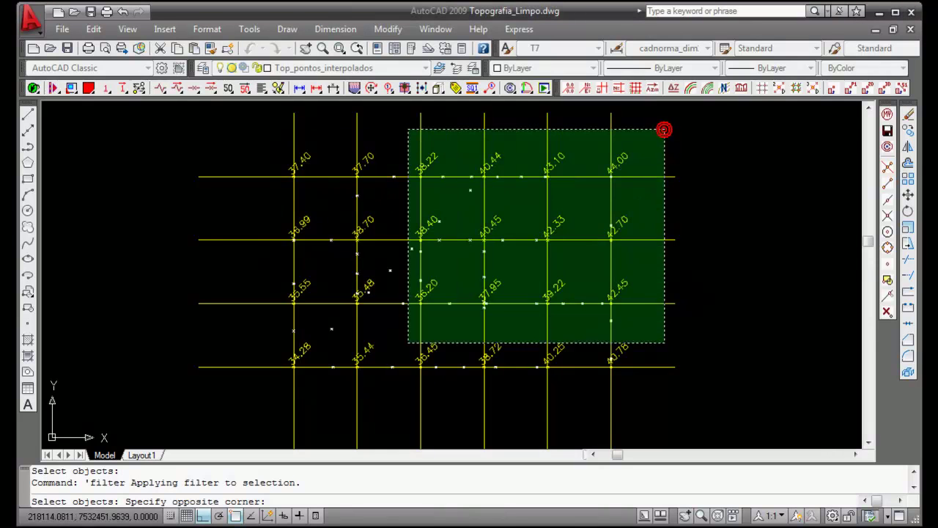
click(252, 400)
key(Return)
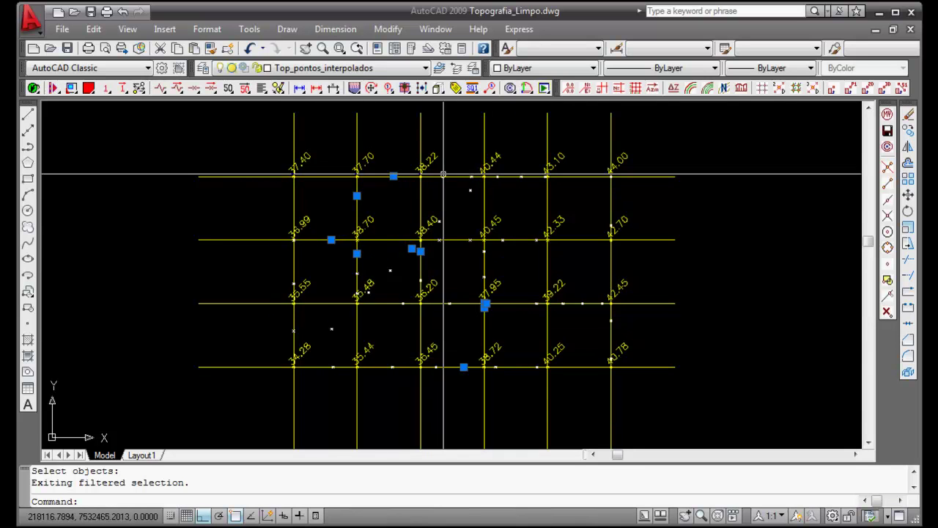
Set the colour of the selected elevation-38 points to Red and clear the selection.
click(428, 67)
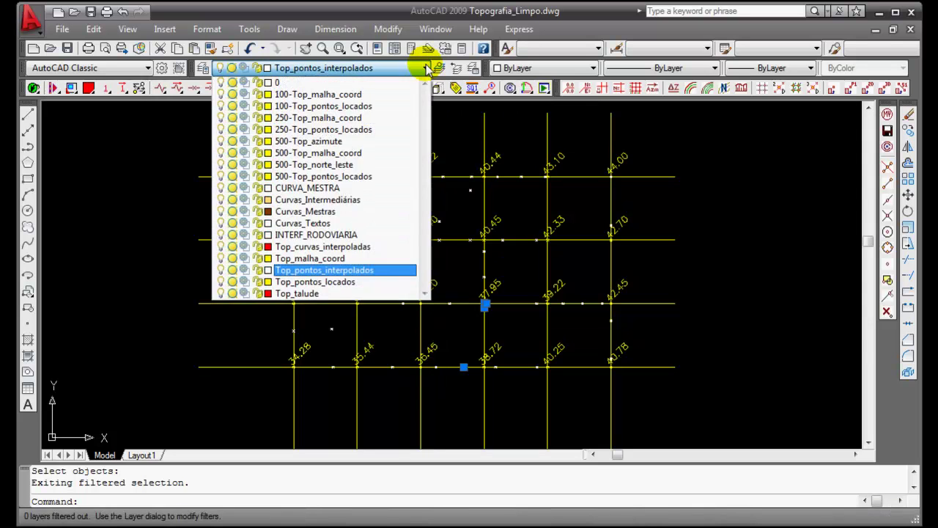
click(428, 67)
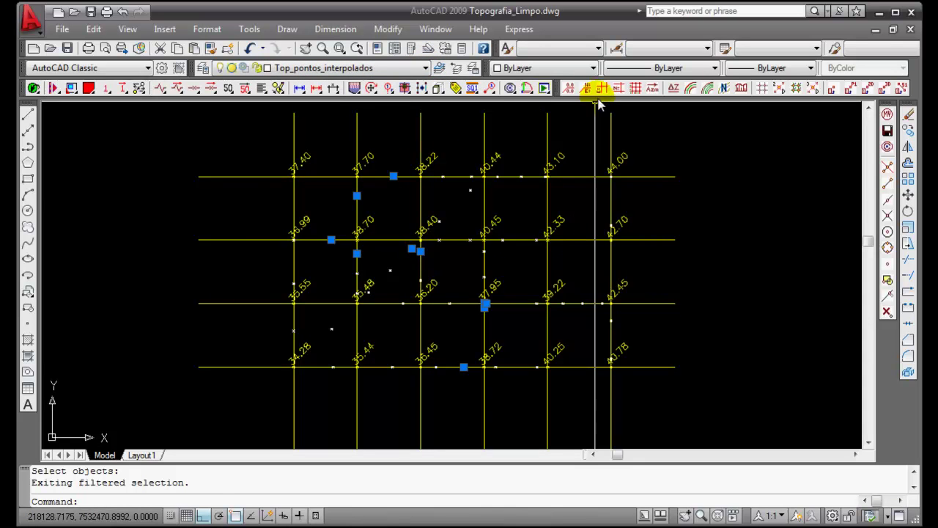
click(592, 68)
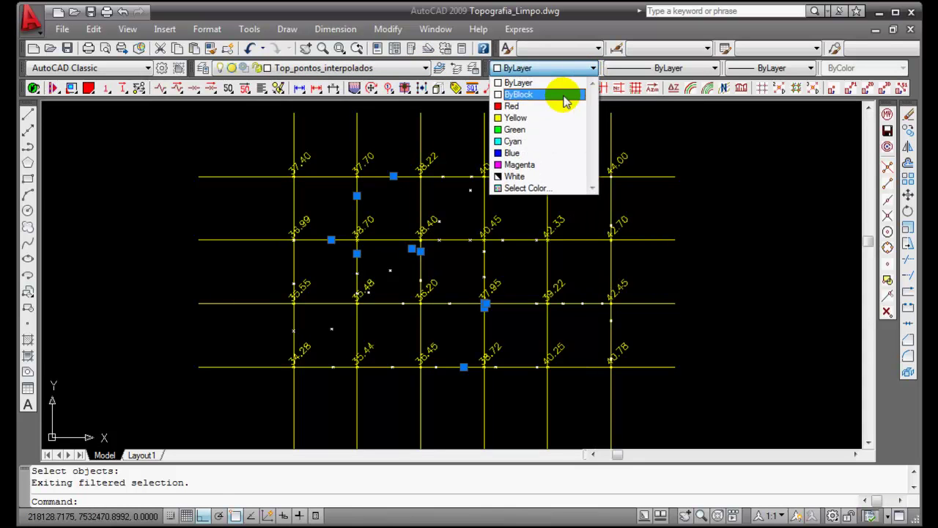
click(544, 107)
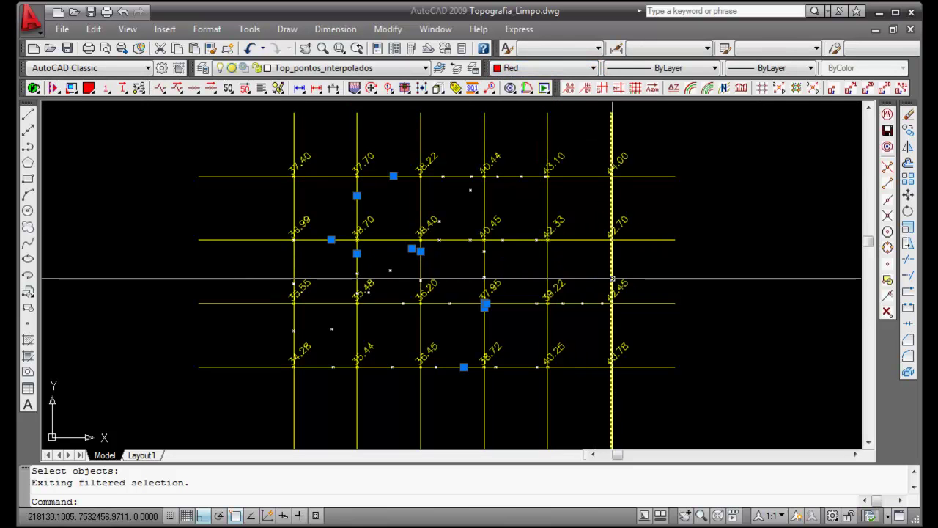
key(Escape)
Interpolate with ip3 along the diagonal of the grid cell from the 36.20 level to the 38.72 level.
scroll(512, 321, up, 6)
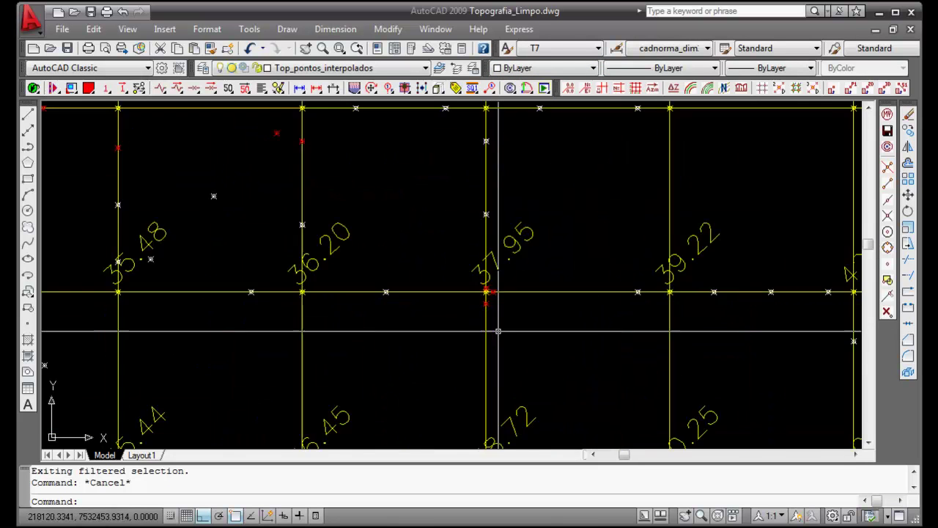
scroll(531, 299, down, 5)
scroll(537, 293, up, 2)
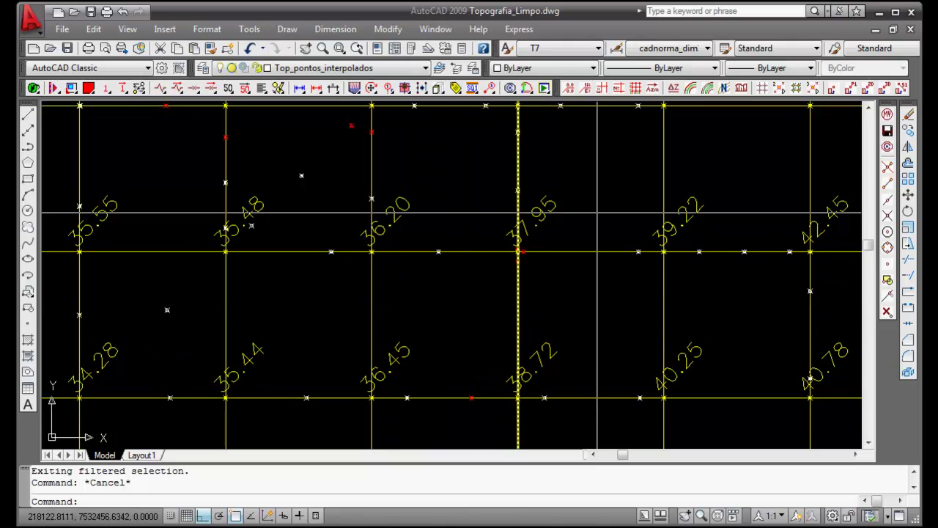
click(813, 88)
click(371, 252)
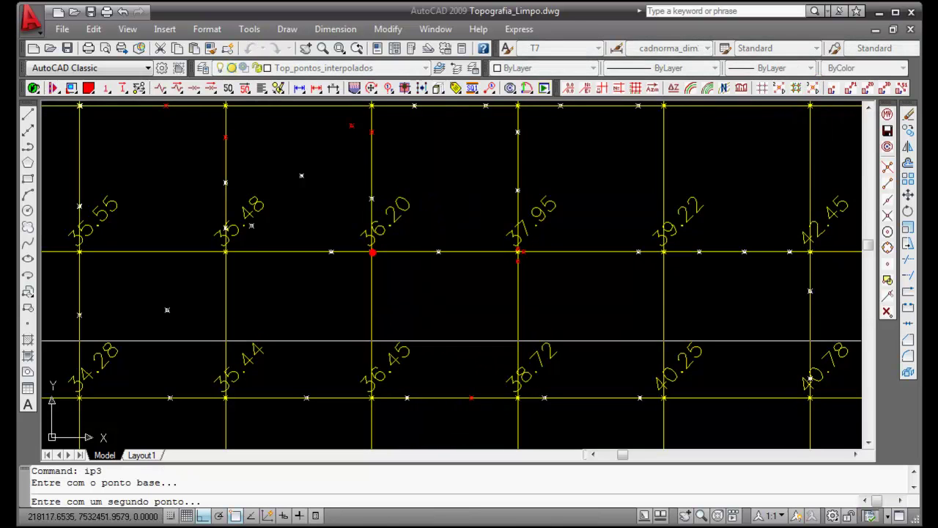
click(518, 398)
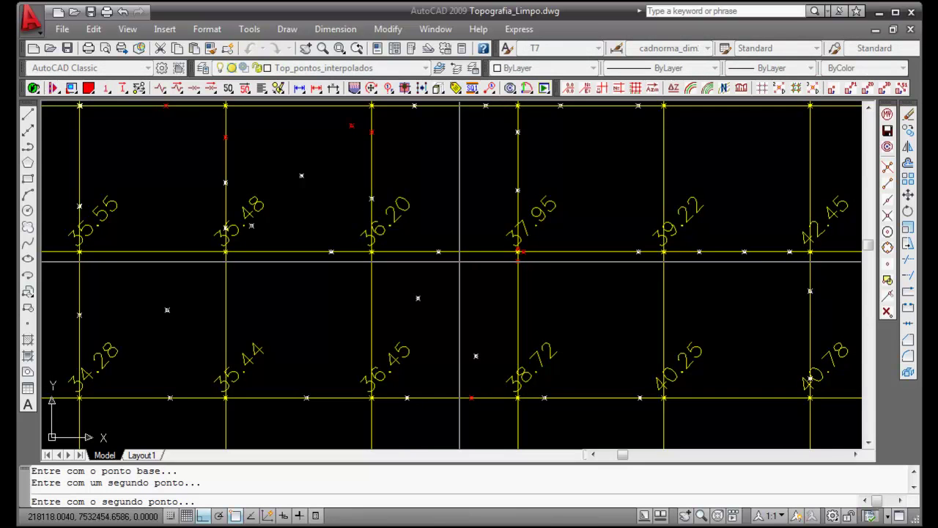
key(Escape)
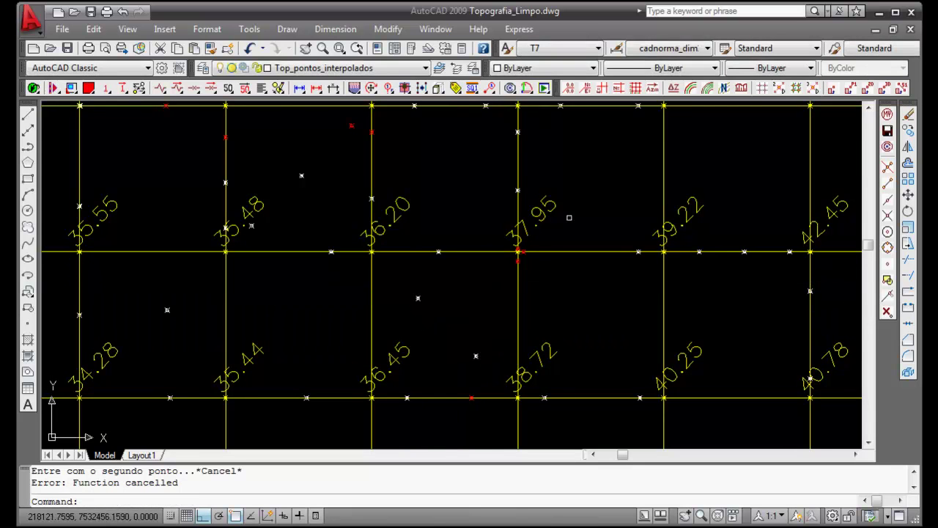
Start the elevation-38 contour polyline at the red point between levels 36.45 and 38.72, through the diagonal point and the red points around 37.95.
text(pl)
key(Return)
click(518, 261)
scroll(516, 261, up, 5)
click(518, 248)
click(518, 260)
scroll(521, 231, down, 4)
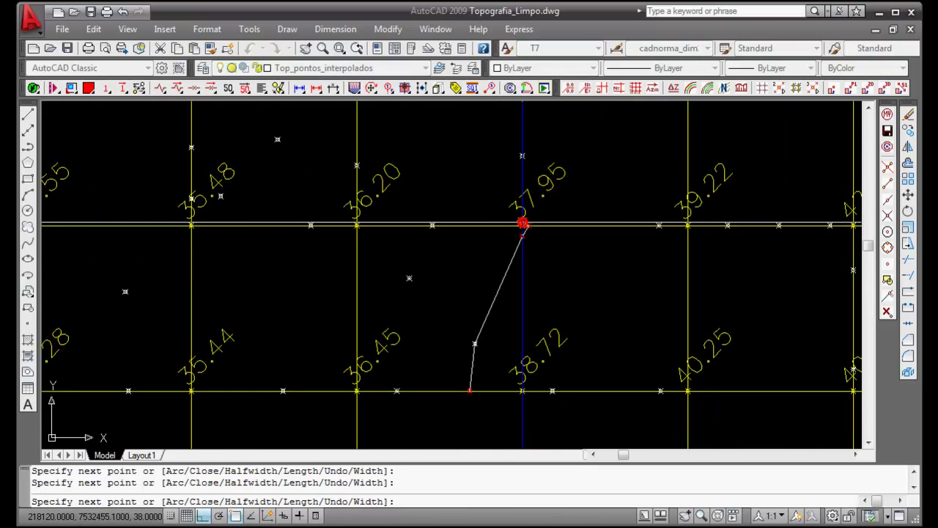
Continue the contour polyline through the remaining red points to the one between levels 37.70 and 38.22 on the uppermost grid line, and finish it.
middle_drag(501, 199, 484, 189)
scroll(440, 209, up, 5)
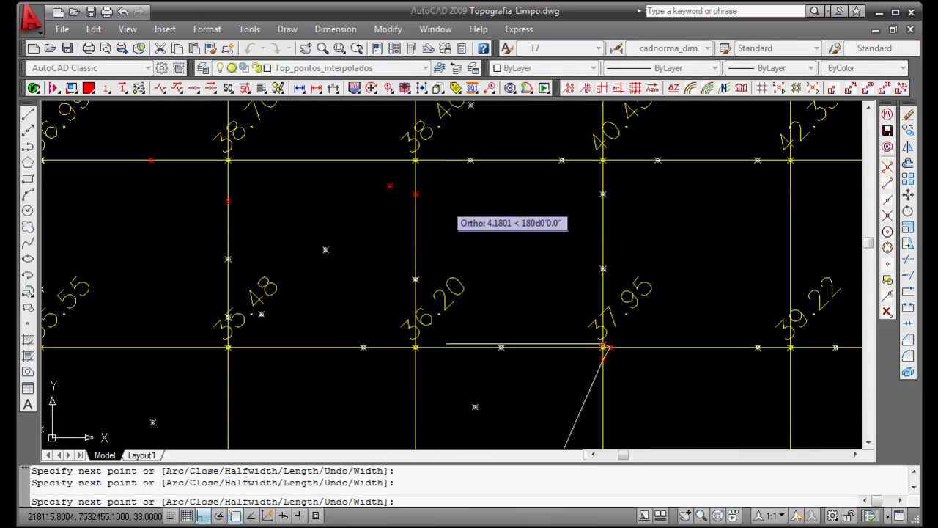
click(389, 185)
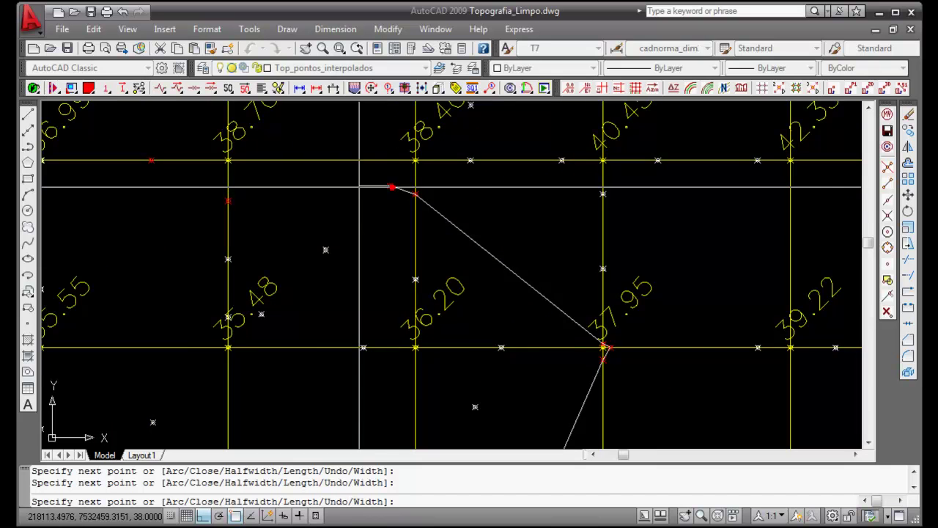
key(Return)
scroll(284, 347, down, 4)
click(366, 308)
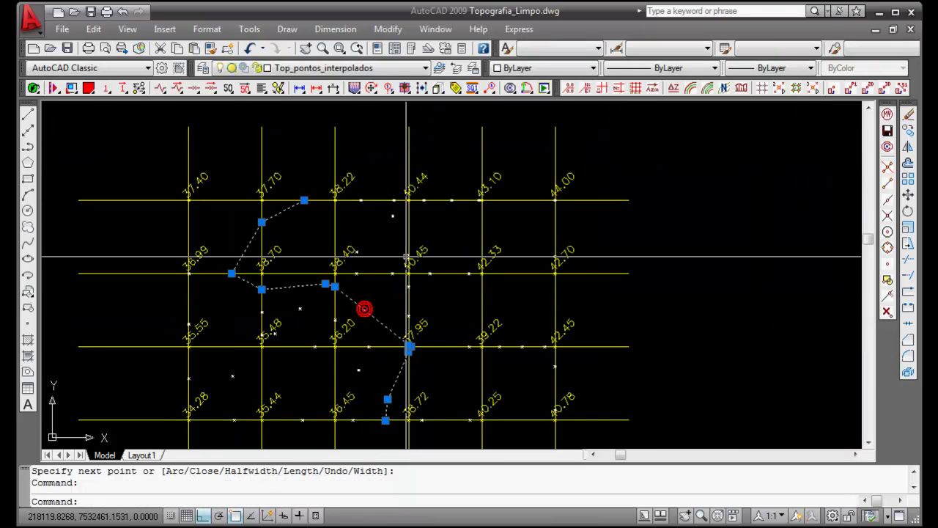
key(Escape)
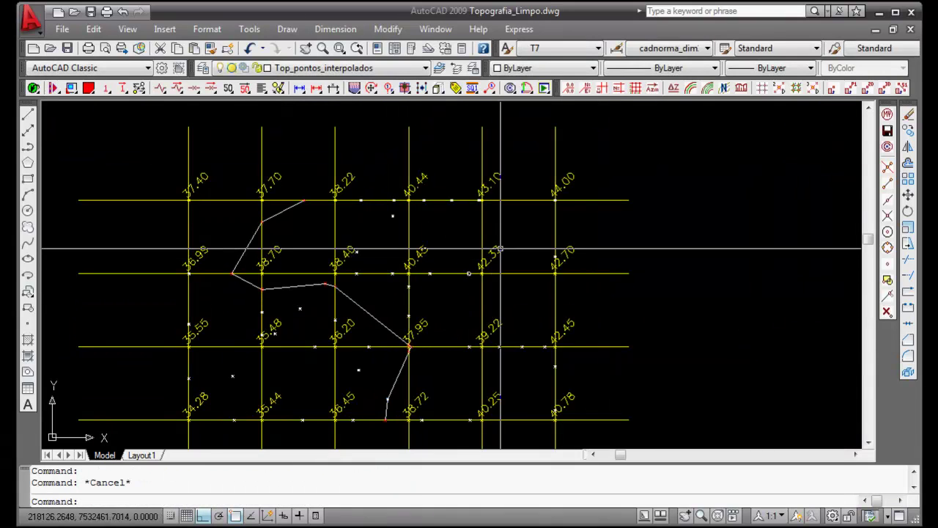